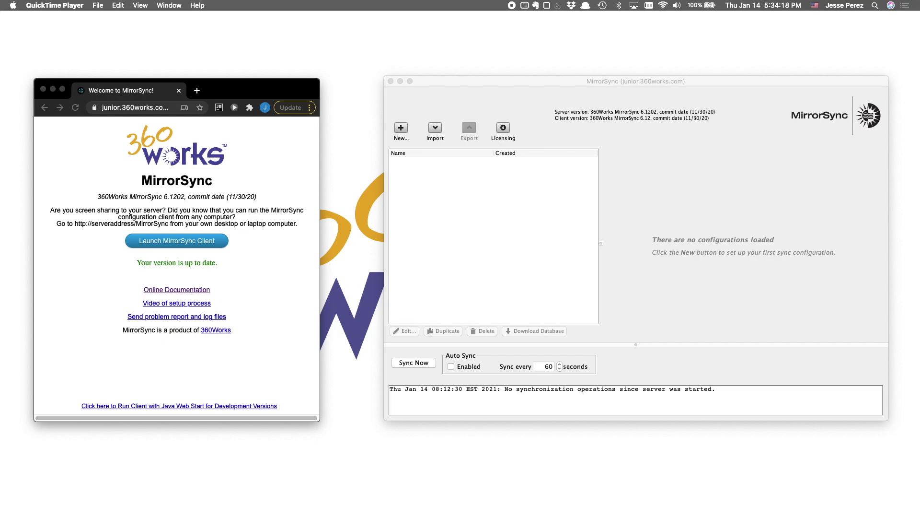
- Check the MirrorSync welcome page's address in Chrome, then minimize the Chrome window
click(825, 85)
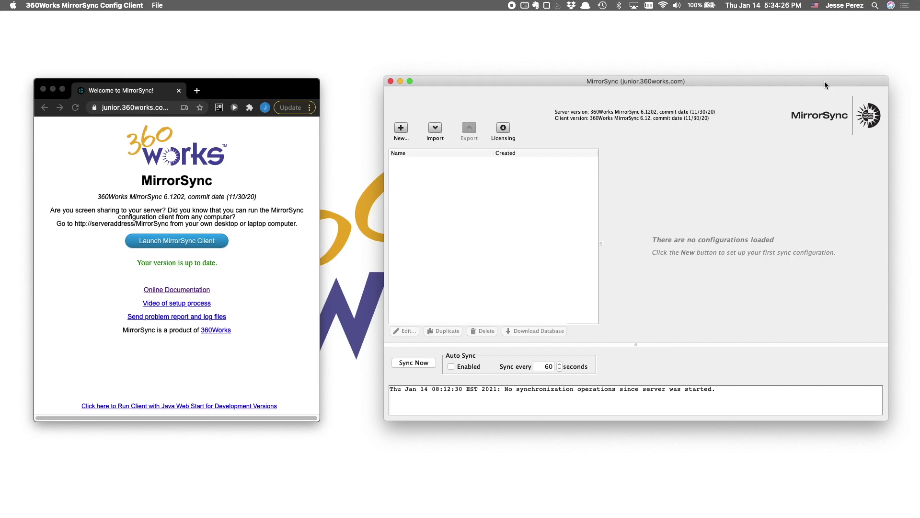
click(286, 90)
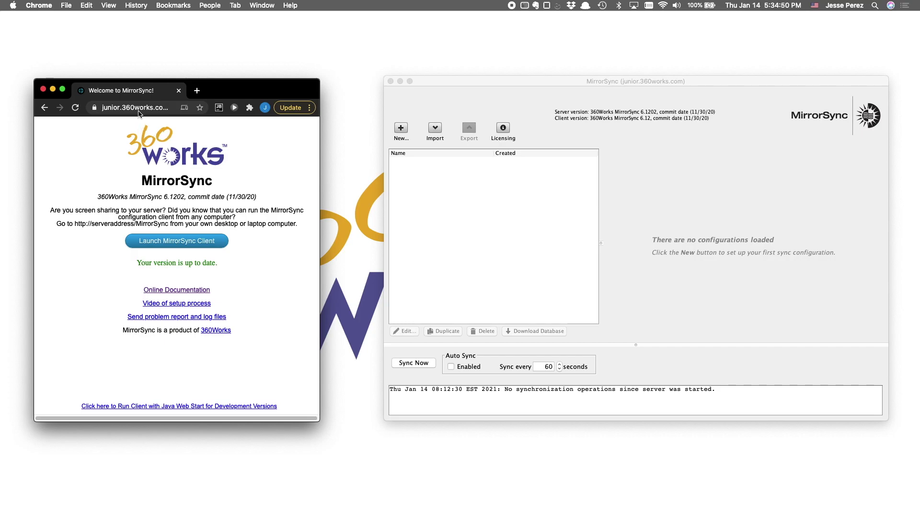
click(164, 113)
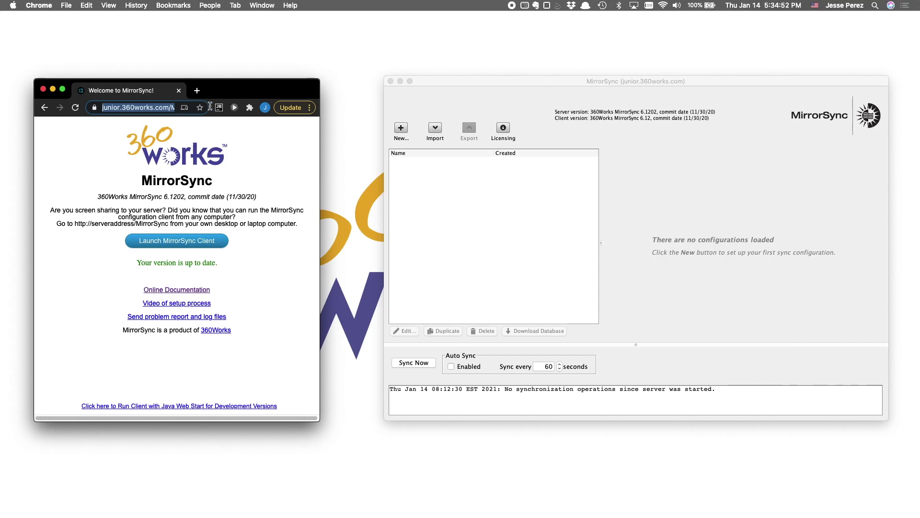
key(Left)
key(Right)
key(Right)
key(Right)
key(Right)
key(Right)
key(Right)
key(Right)
key(Right)
key(Right)
key(Right)
key(Right)
key(Right)
key(Right)
key(Right)
key(Right)
key(Right)
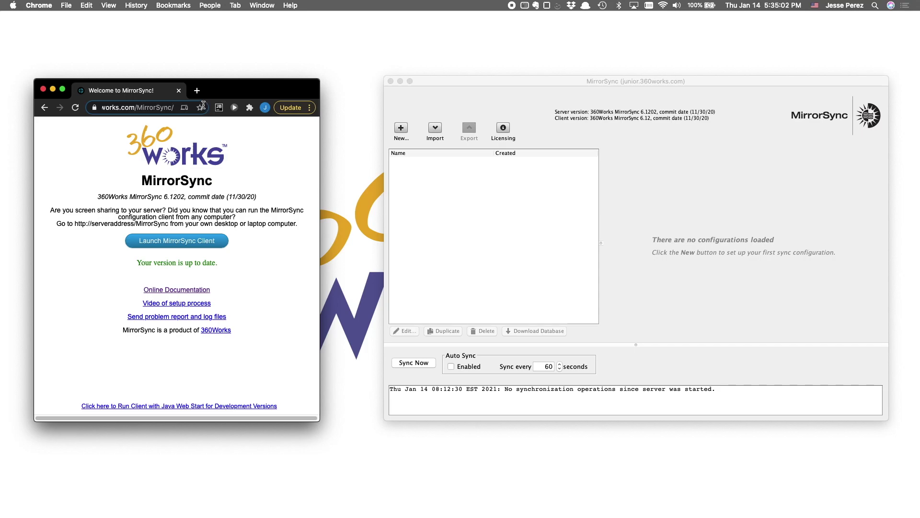
drag(223, 86, 242, 91)
key(super+m)
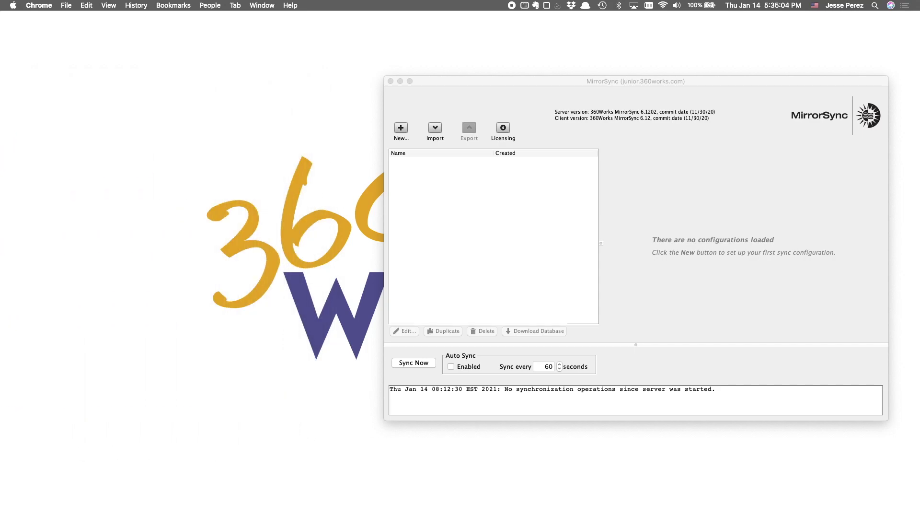
- Create a multi-server sync configuration named FMS_mySQL_Demo with FileMaker Server as the hub
drag(584, 81, 381, 89)
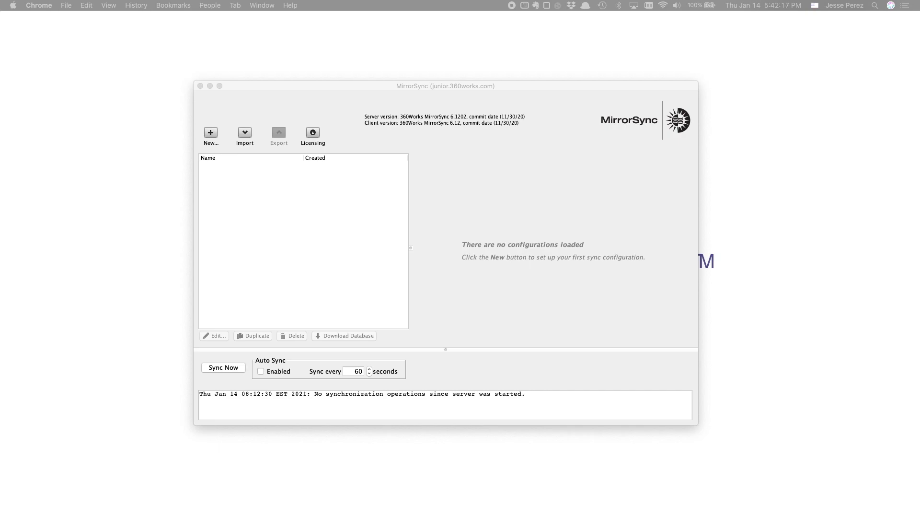
click(210, 133)
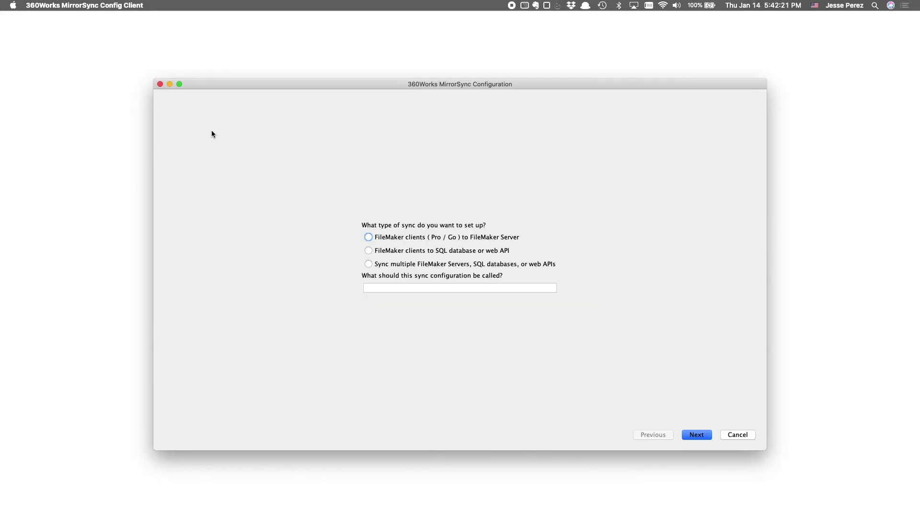
click(369, 264)
click(381, 285)
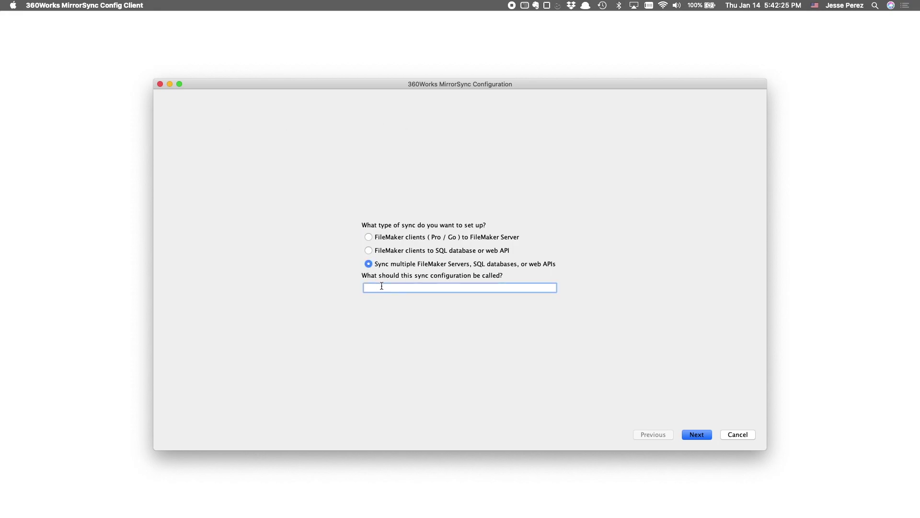
text(FMS_mySQL_Demo)
click(699, 435)
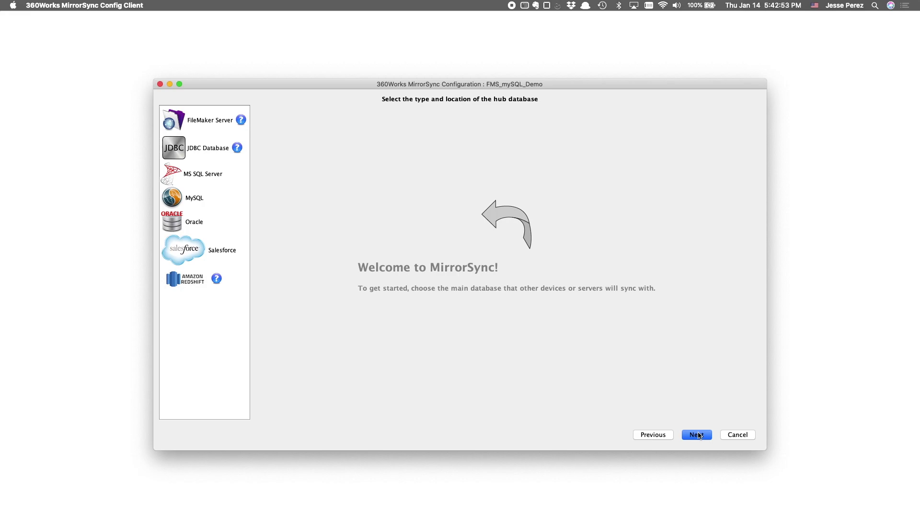
click(201, 123)
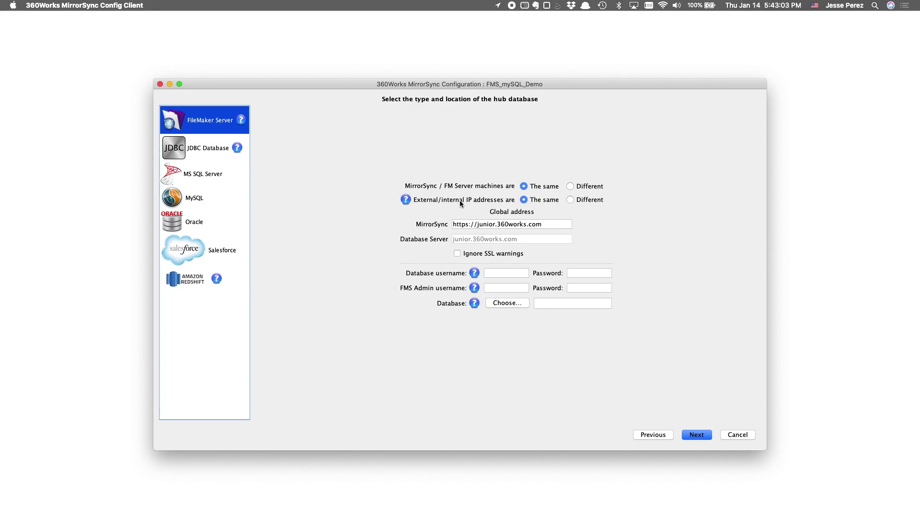
- Enter the hub's database username and password and the FMS Admin username and password
mouse_move(471, 200)
click(513, 273)
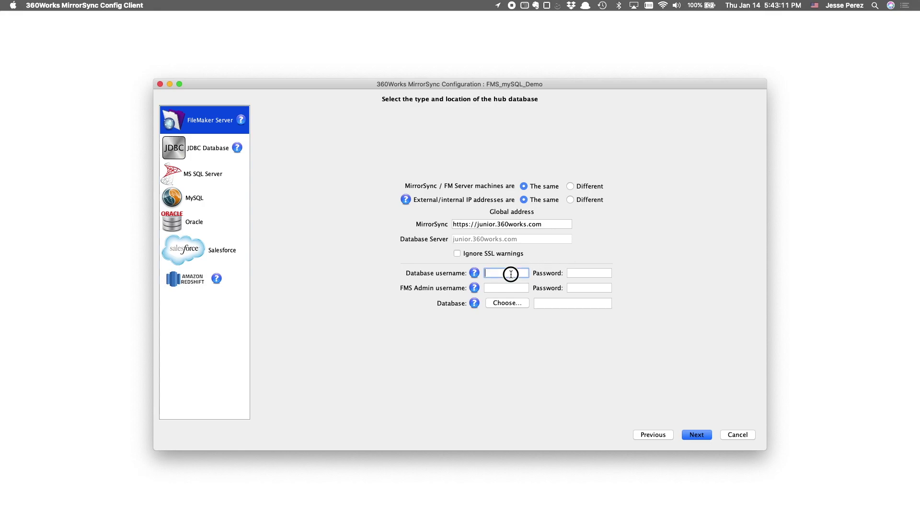
text(junior)
key(Tab)
text(j)
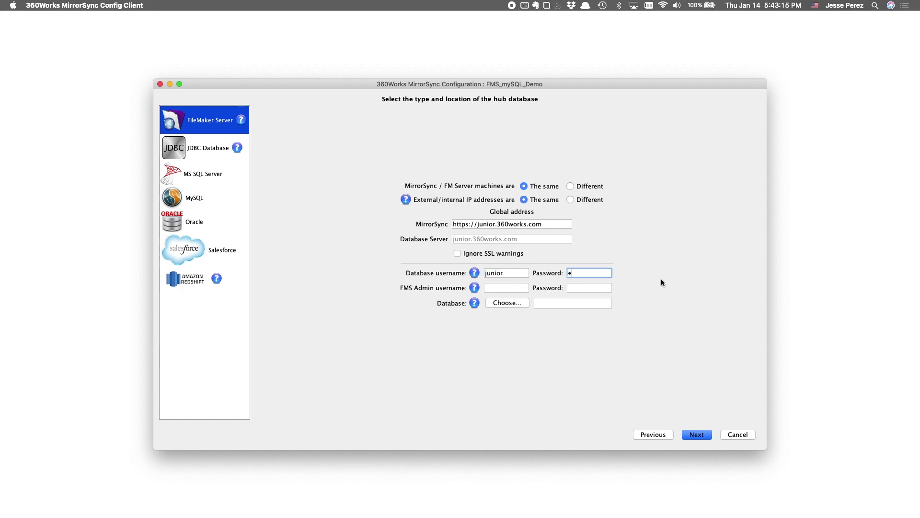
text(********)
key(Tab)
text(ad)
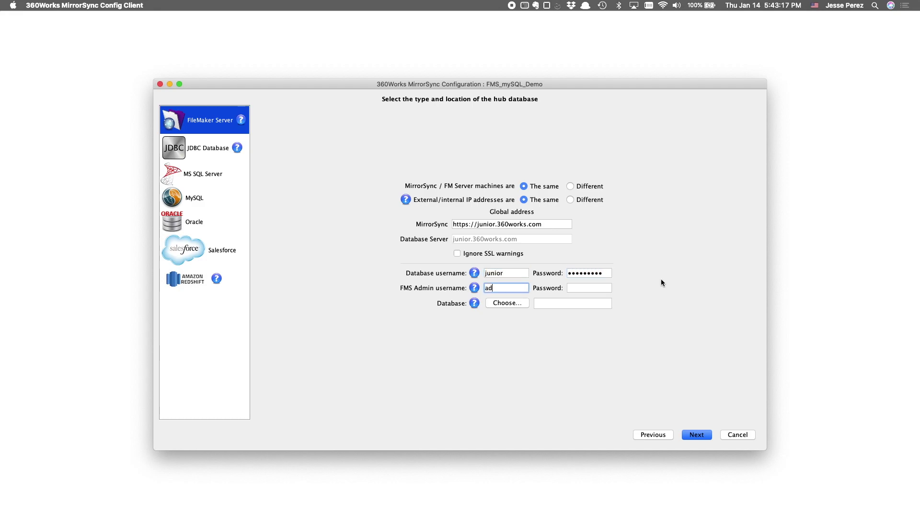
text(min)
key(Tab)
text(*********)
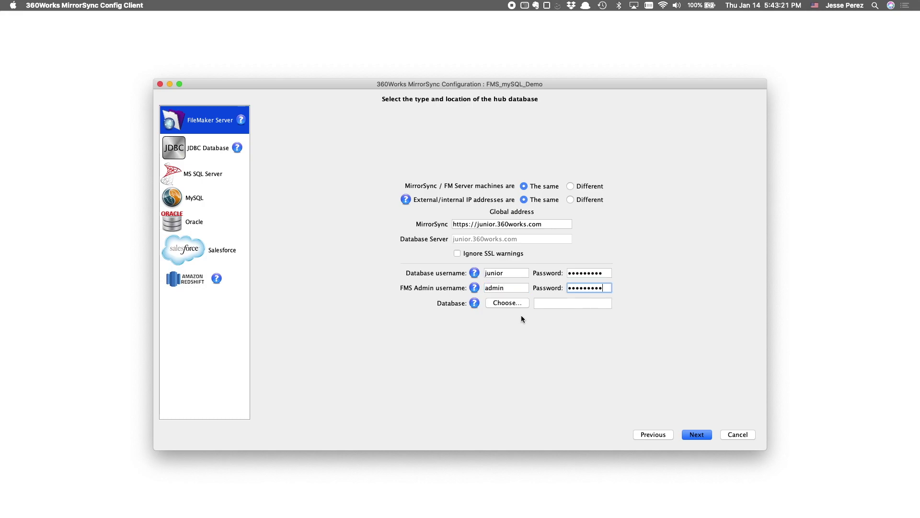
- Choose InvoicingSync as the hub database and save the hub settings
click(512, 303)
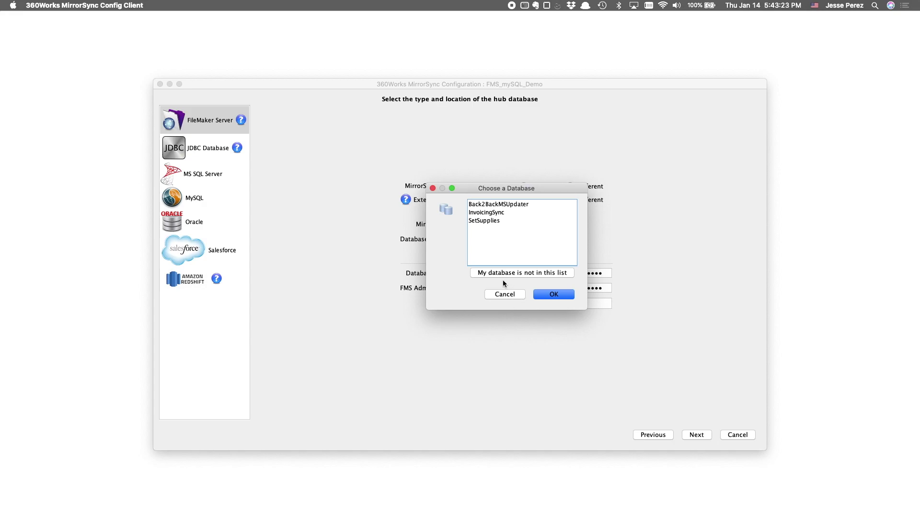
click(501, 214)
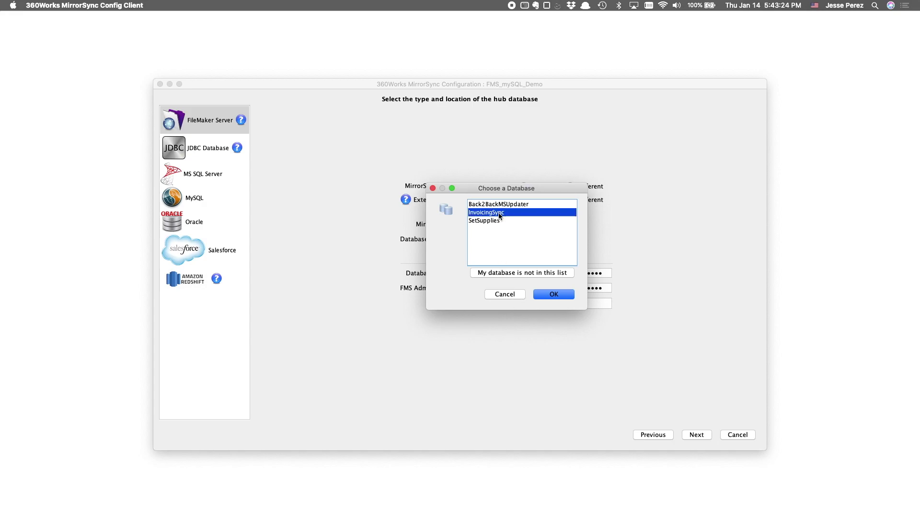
click(553, 295)
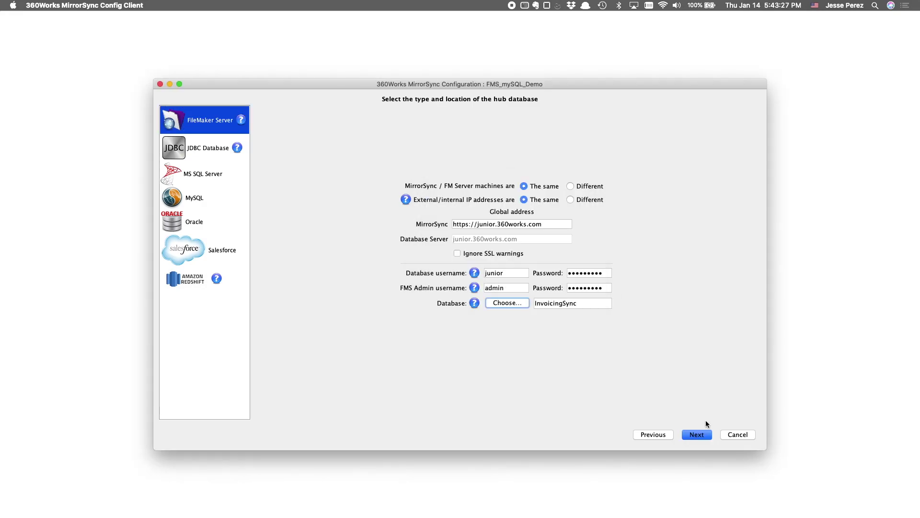
click(703, 434)
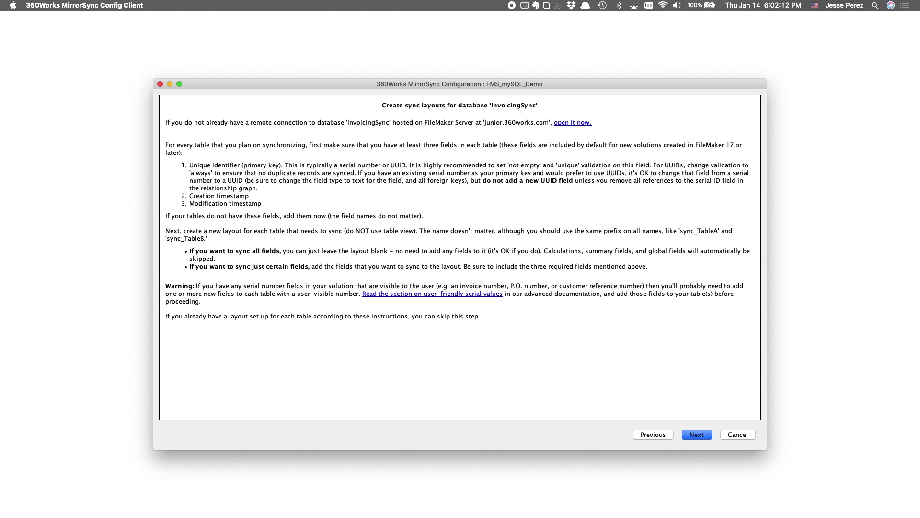
- Continue past the sync layout instructions for the InvoicingSync database
click(697, 436)
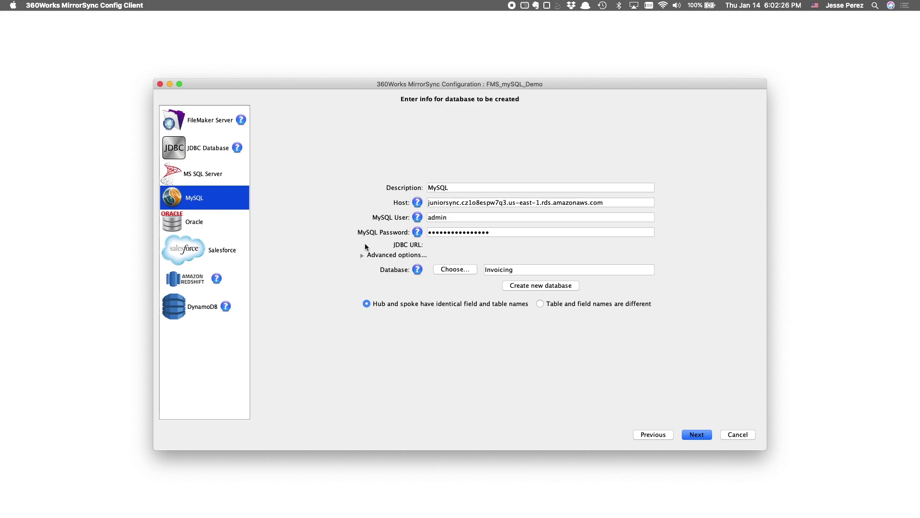
- Review the MySQL host and existing databases, then clear the Invoicing database name
click(453, 203)
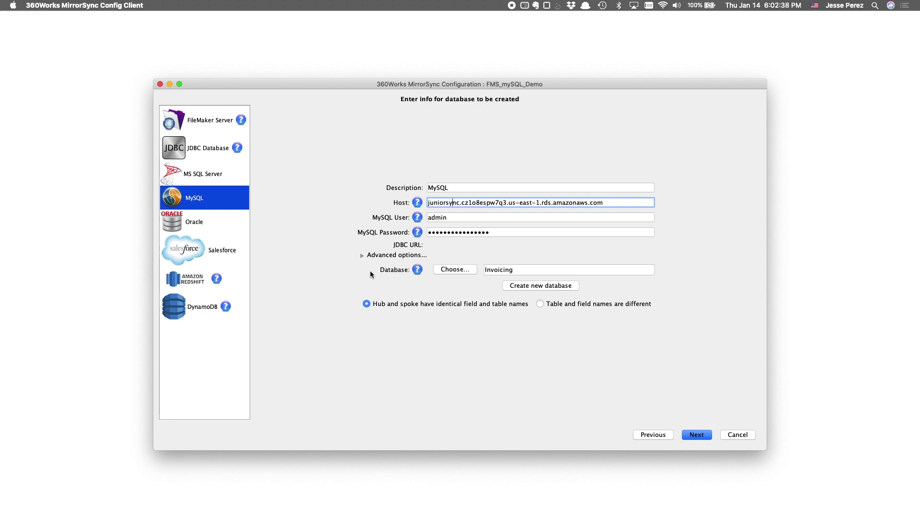
click(454, 269)
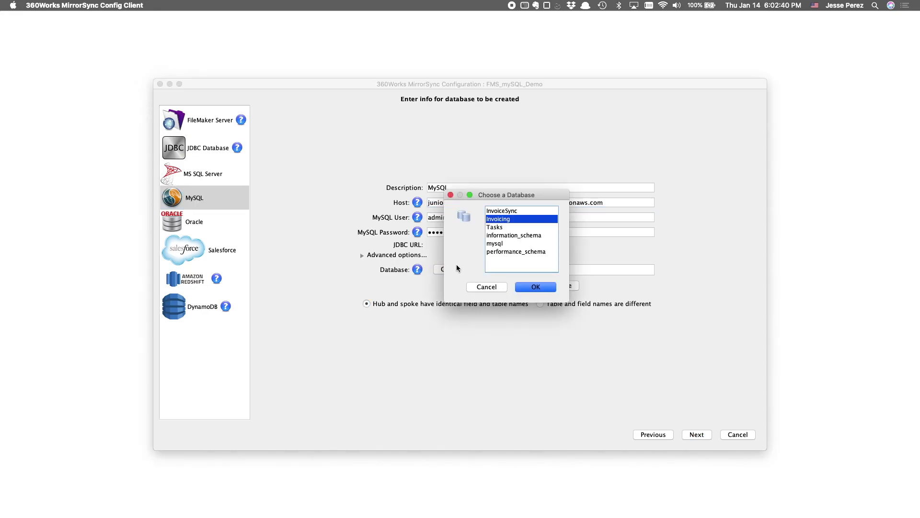
click(495, 288)
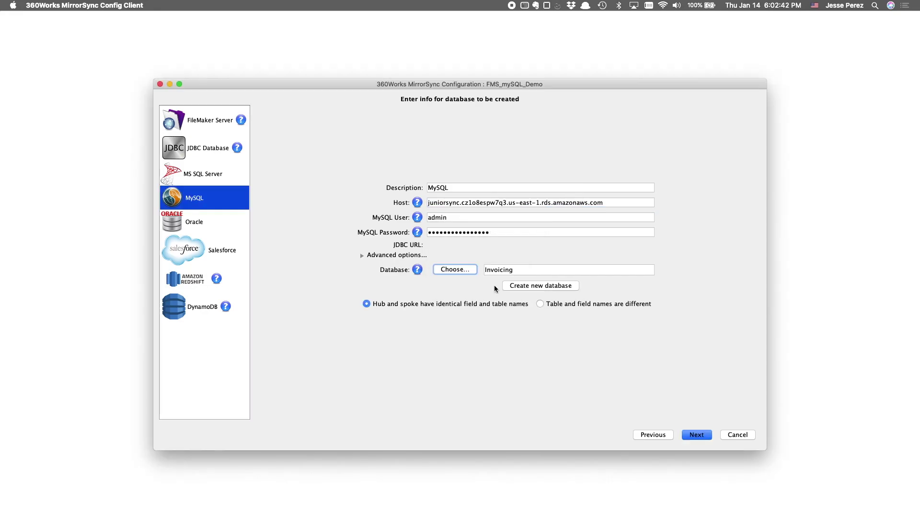
click(520, 269)
double_click(520, 269)
key(BackSpace)
- Create a new MySQL database InvoiceSync using the admin credentials and confirm it
click(537, 285)
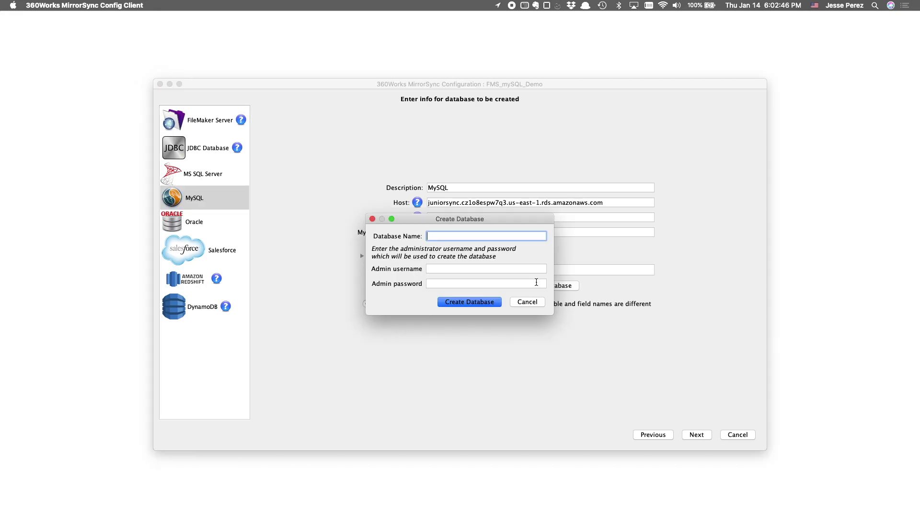
text(InvoiceSync)
click(482, 269)
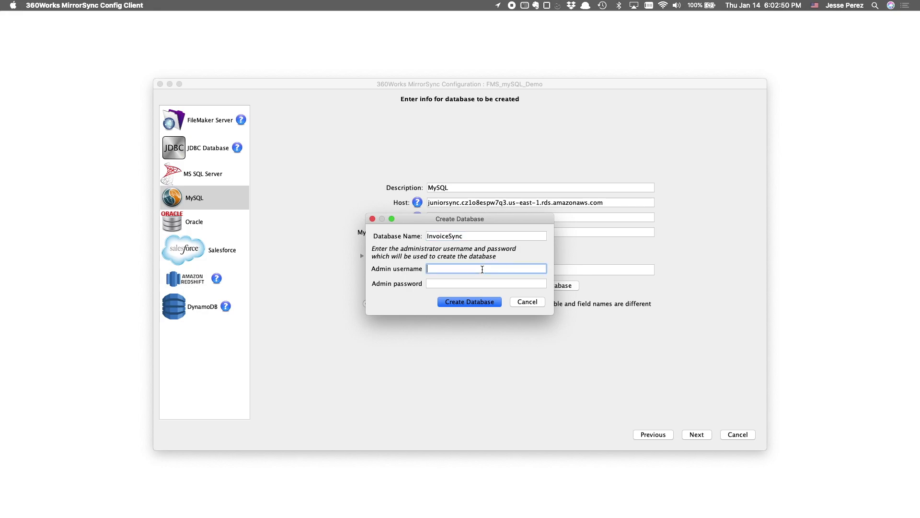
text(admin)
key(Tab)
text(••••••••••••••••)
click(488, 302)
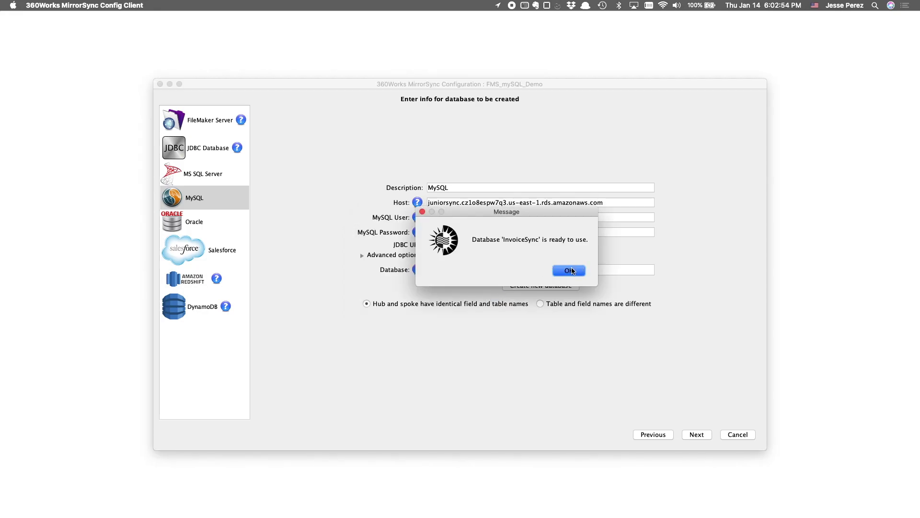
click(571, 271)
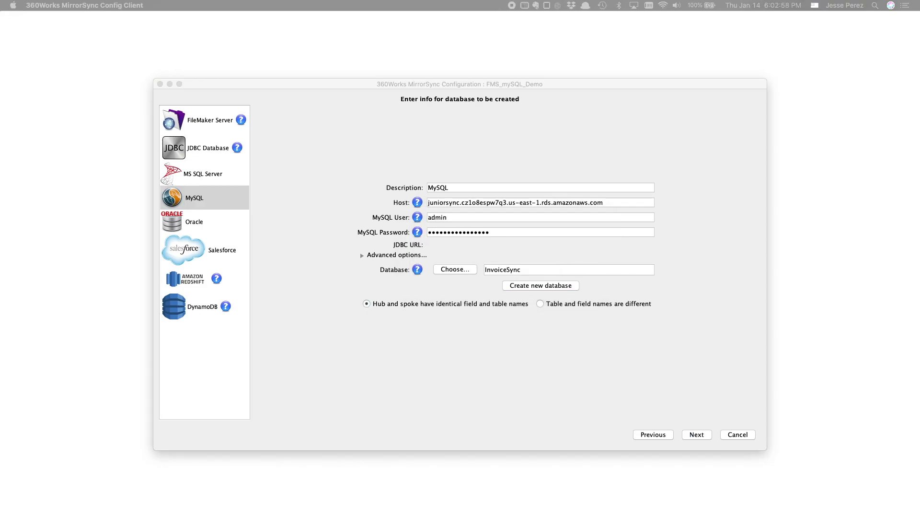
drag(919, 85, 313, 108)
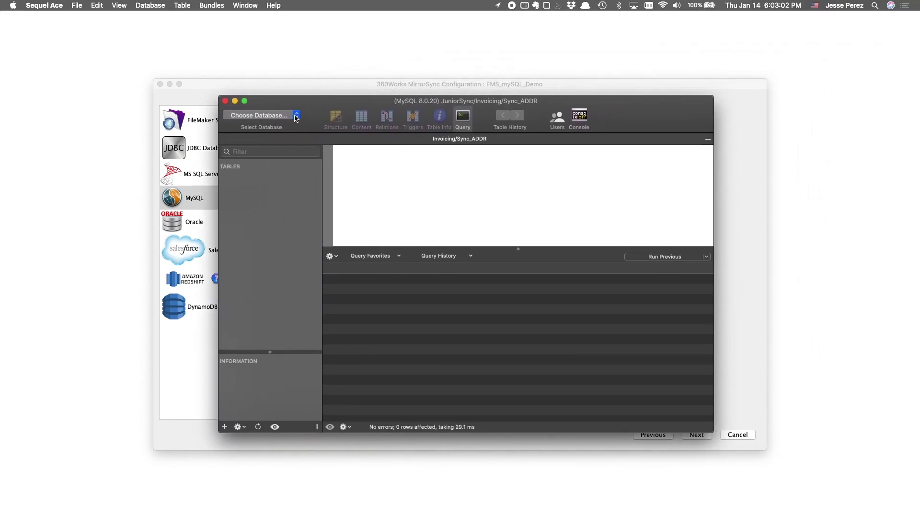
- Refresh Sequel Ace's database list, switch it to InvoiceSync, and move it aside
click(297, 117)
click(294, 138)
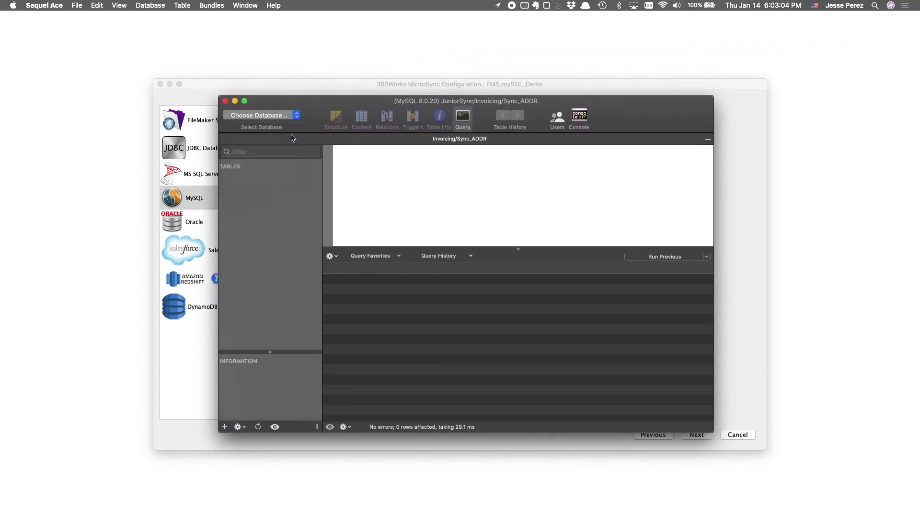
click(297, 116)
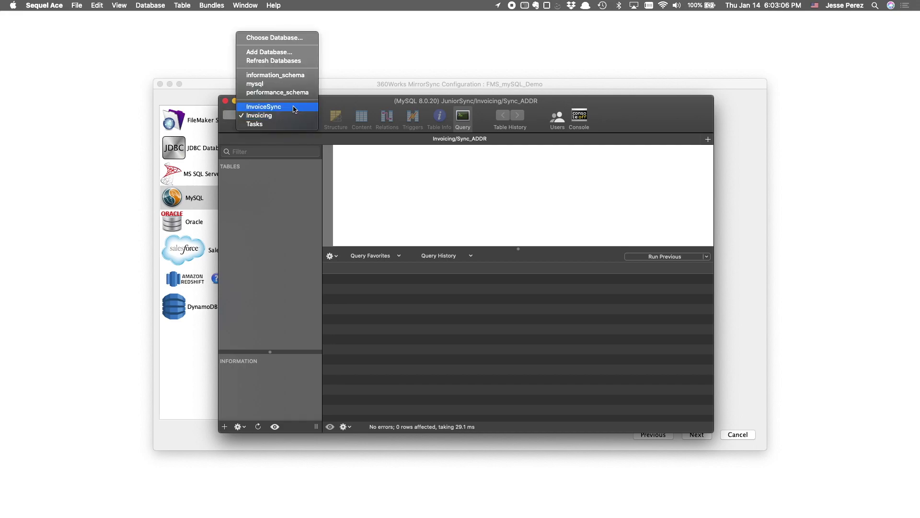
click(295, 108)
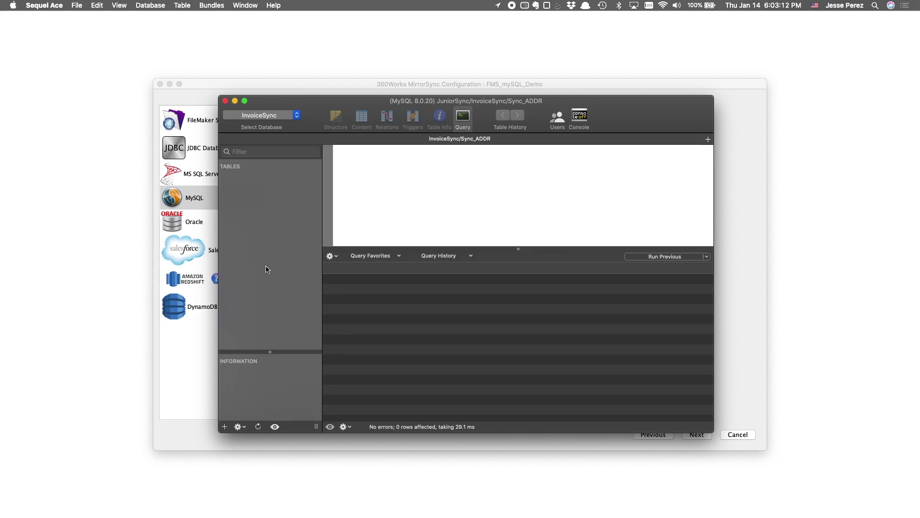
drag(277, 101, 917, 102)
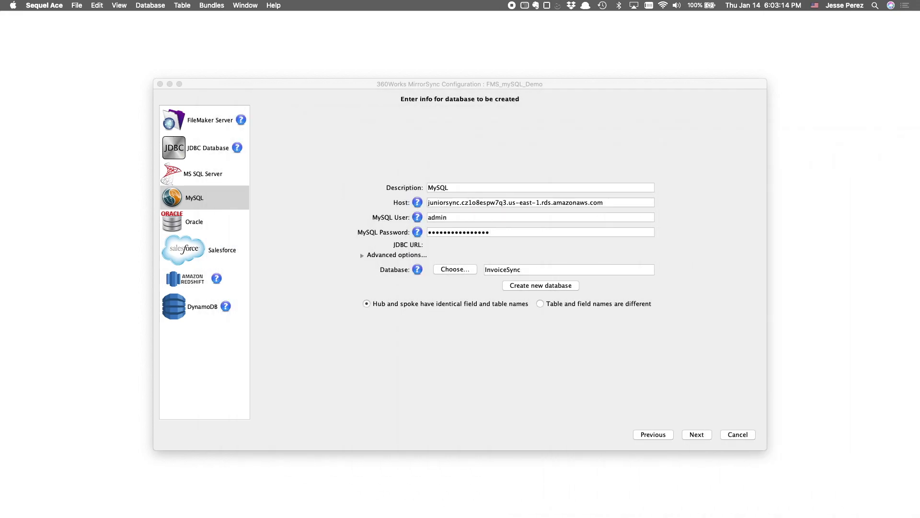
click(590, 347)
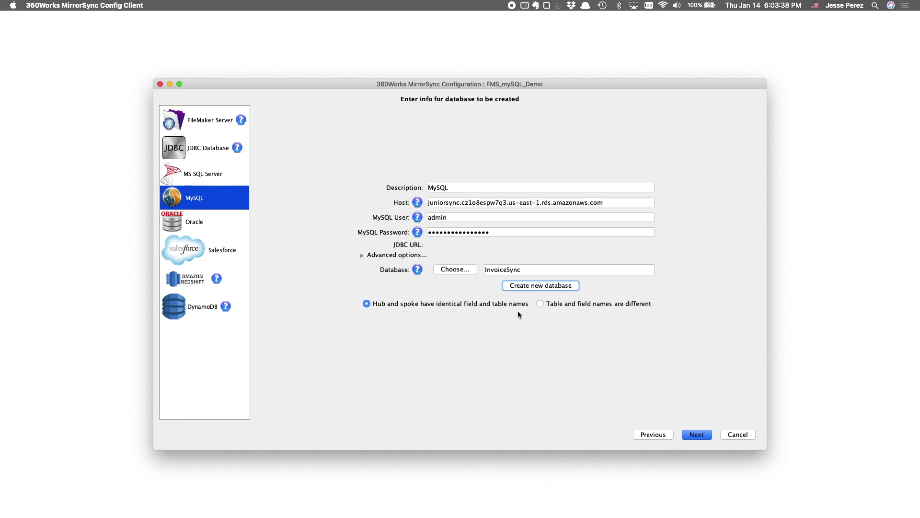
- Save the InvoiceSync MySQL spoke and select it on the Manage Spokes list
click(697, 435)
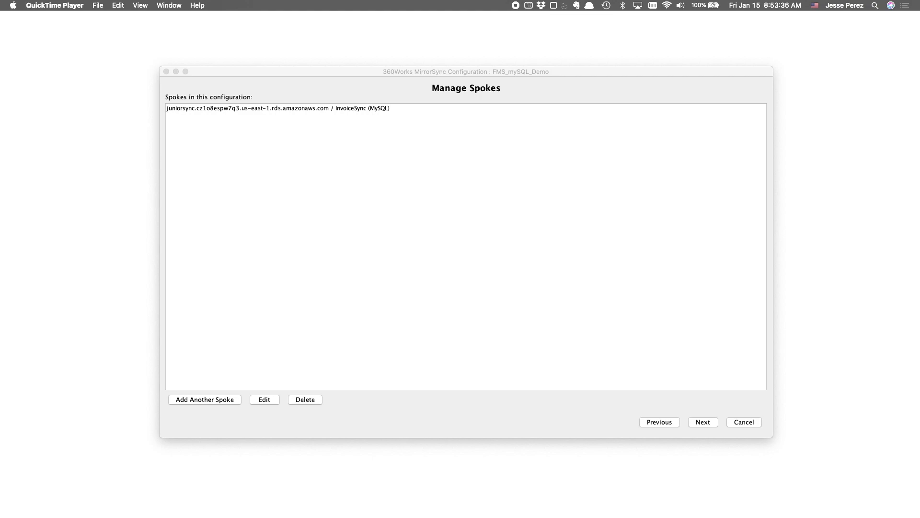
click(490, 108)
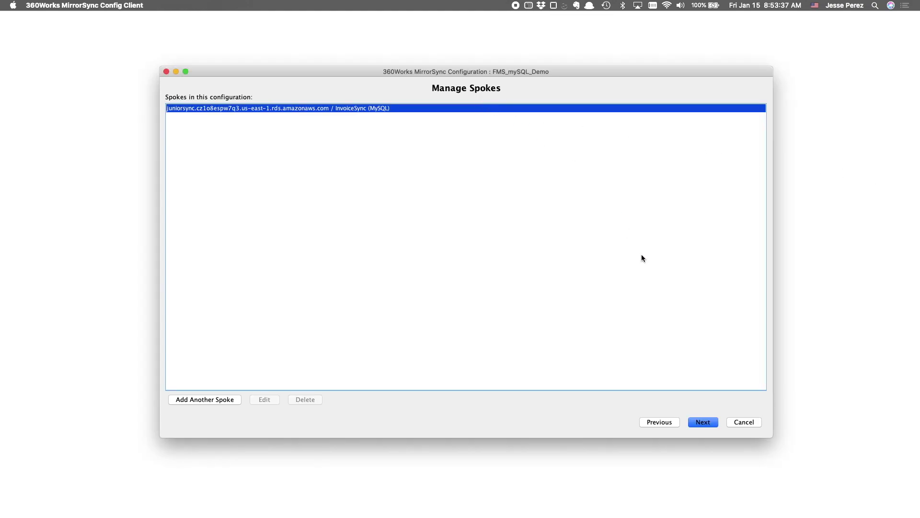
- Try the layout-prefix option, then keep 'Sync selected layouts' for the eleven Sync_ layouts
click(702, 421)
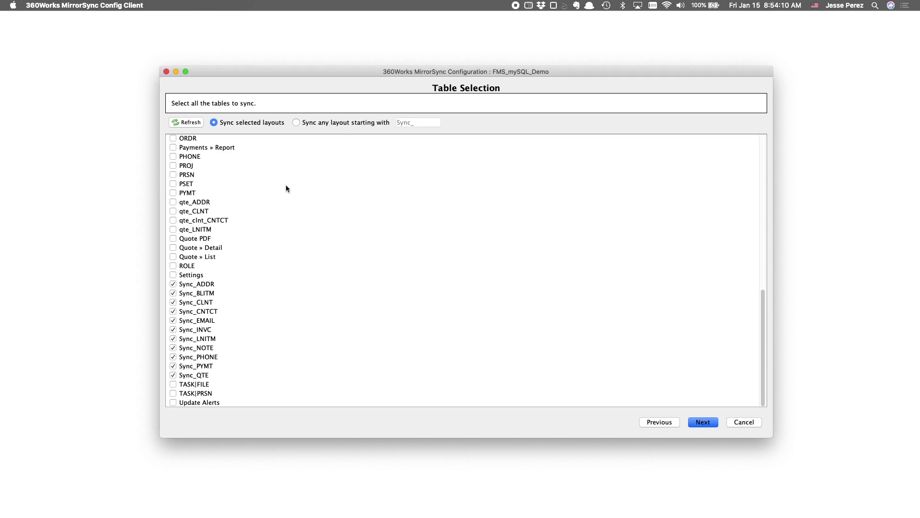
click(296, 122)
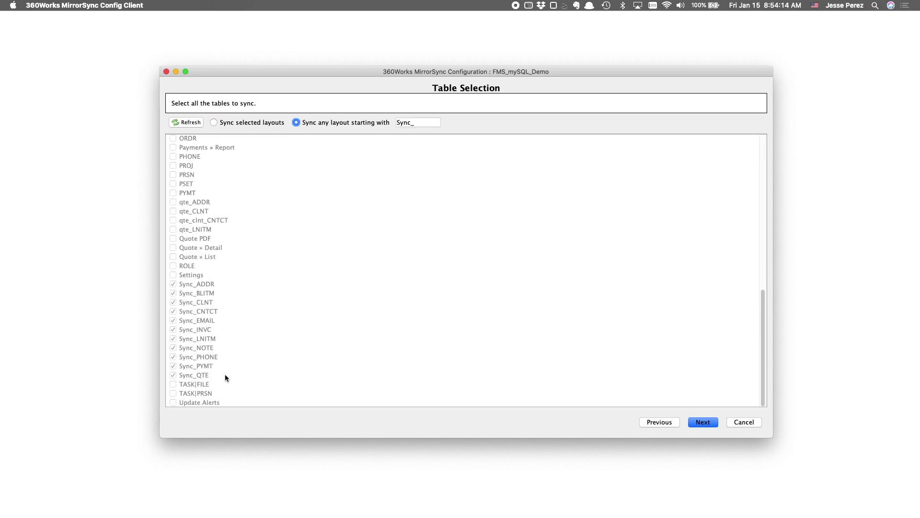
click(391, 122)
click(214, 122)
click(703, 422)
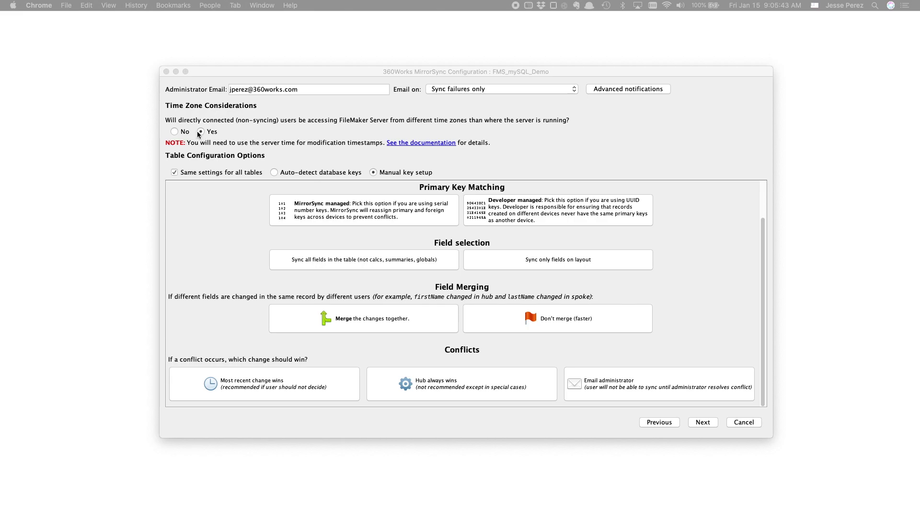
- Return to the configuration window and set Primary Key Matching to Developer managed
click(202, 132)
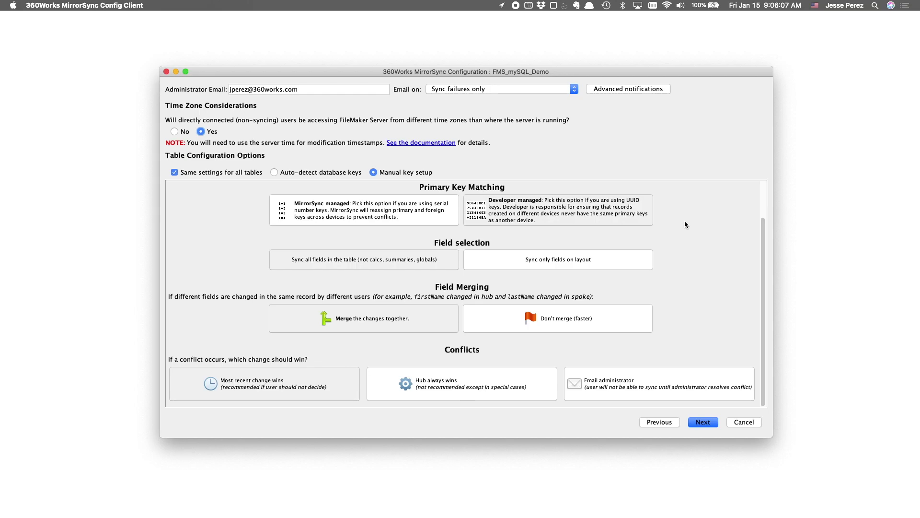
click(632, 216)
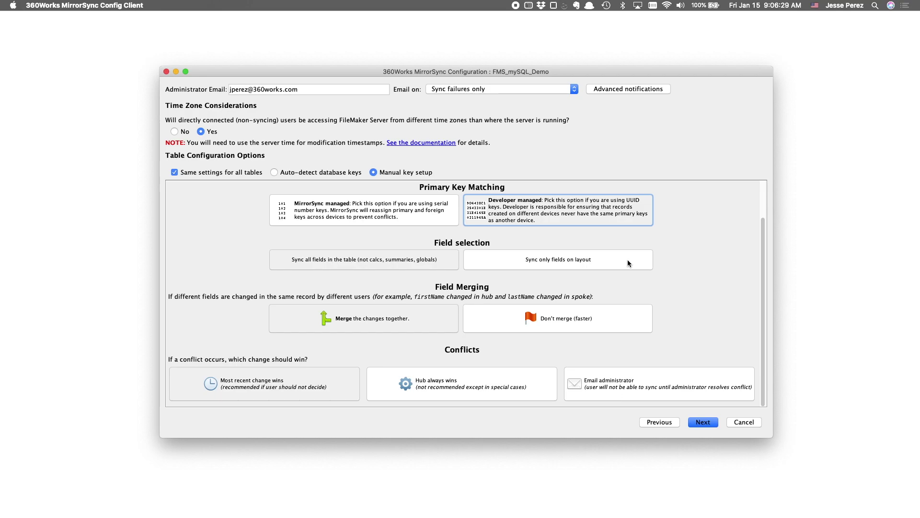
- Set field selection to 'Sync all fields in the table' after briefly trying layout-only fields
click(341, 266)
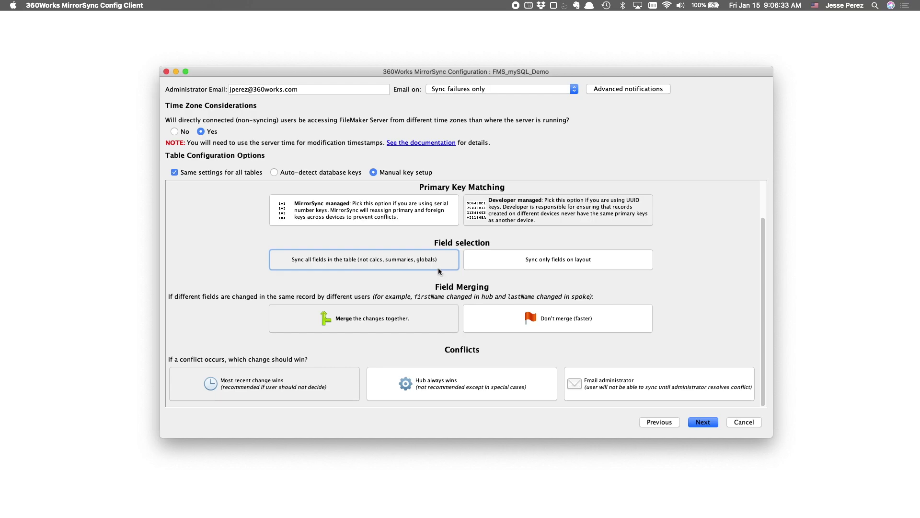
click(542, 260)
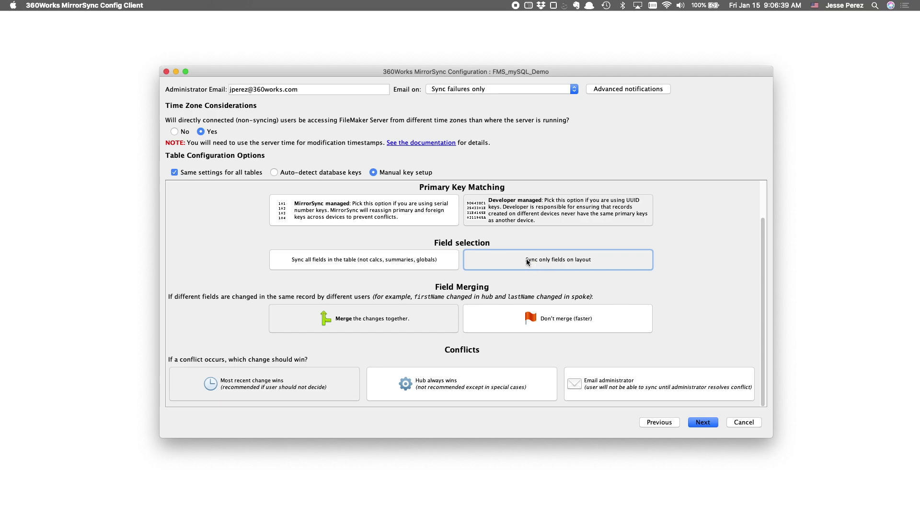
click(415, 261)
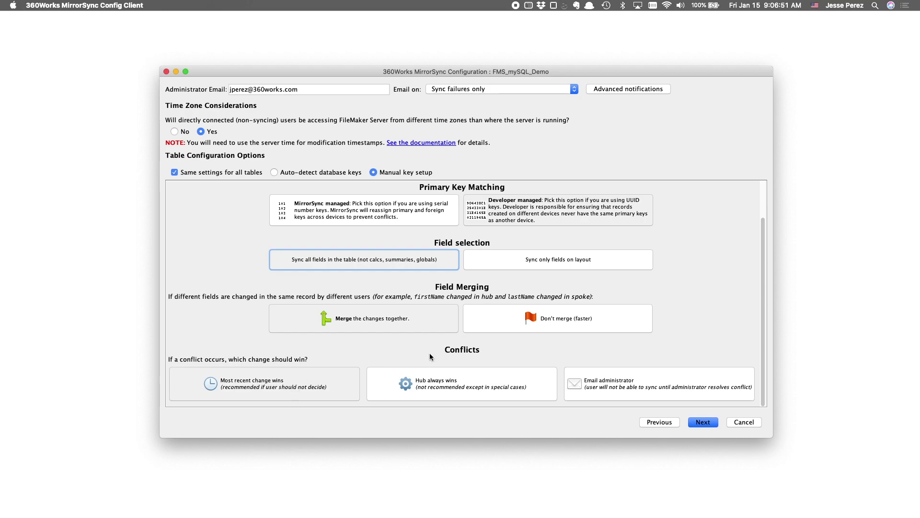
- Toggle per-table sync settings on and back off, keeping one set of settings for all tables
click(175, 172)
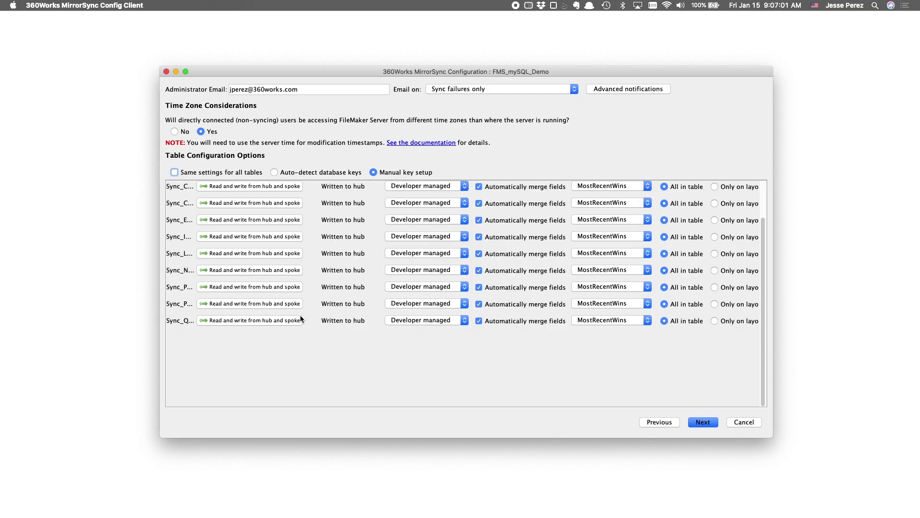
click(175, 172)
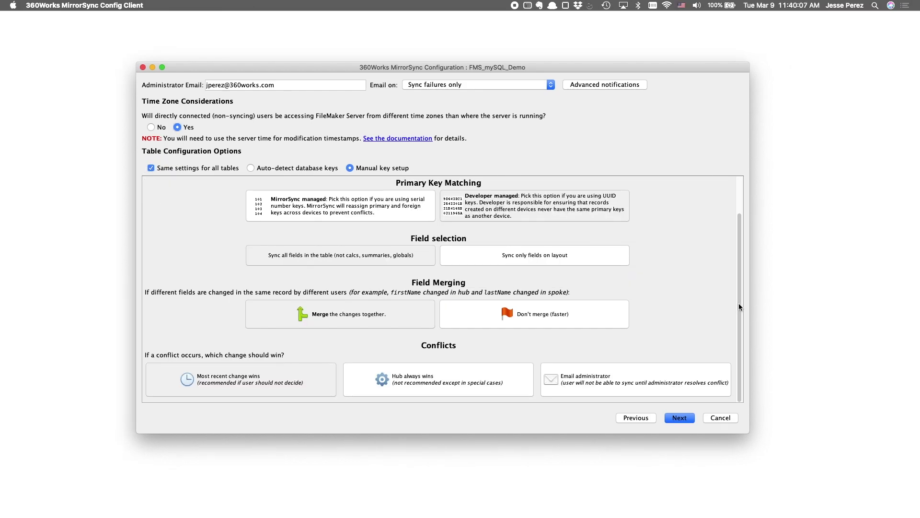
click(739, 304)
drag(739, 305, 739, 262)
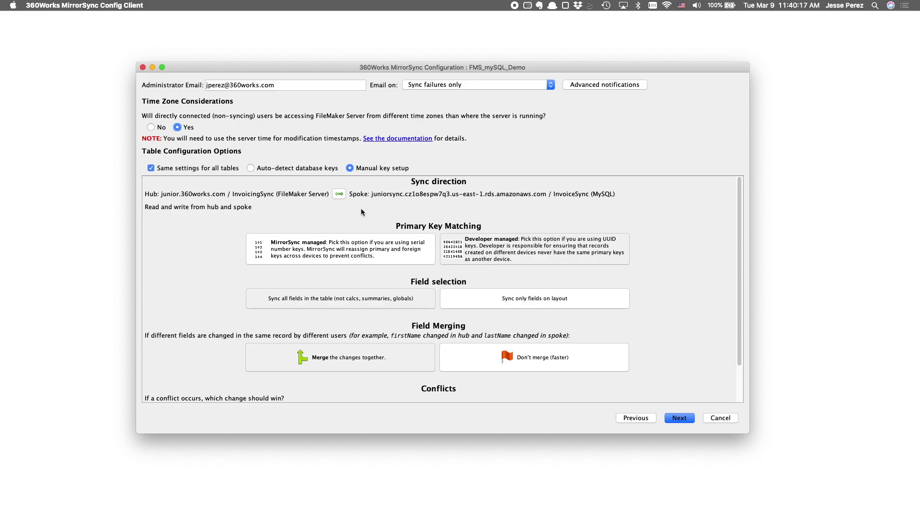
- Cycle the sync direction back to two-way and answer No to users in other time zones
click(340, 194)
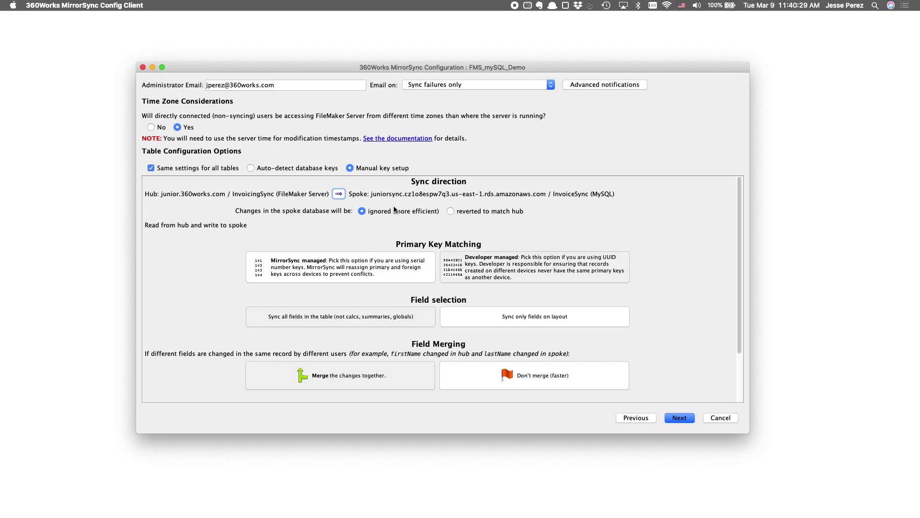
click(339, 193)
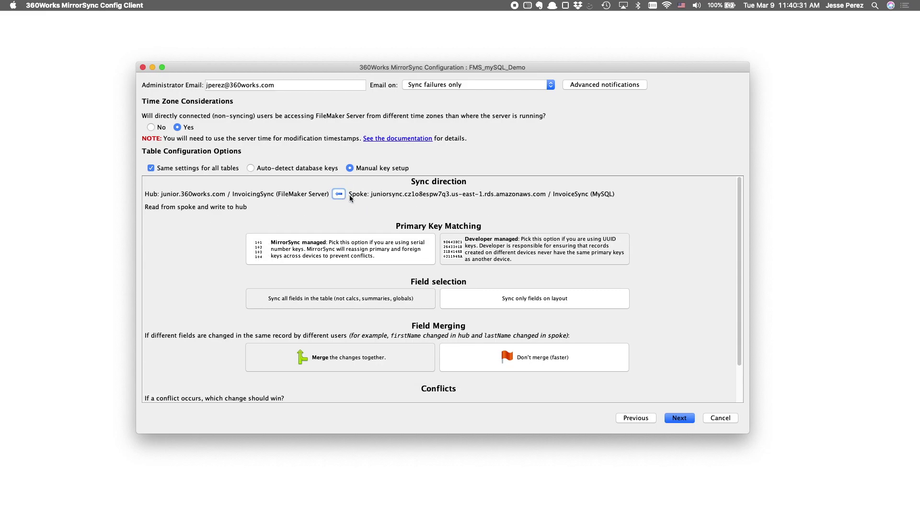
click(337, 194)
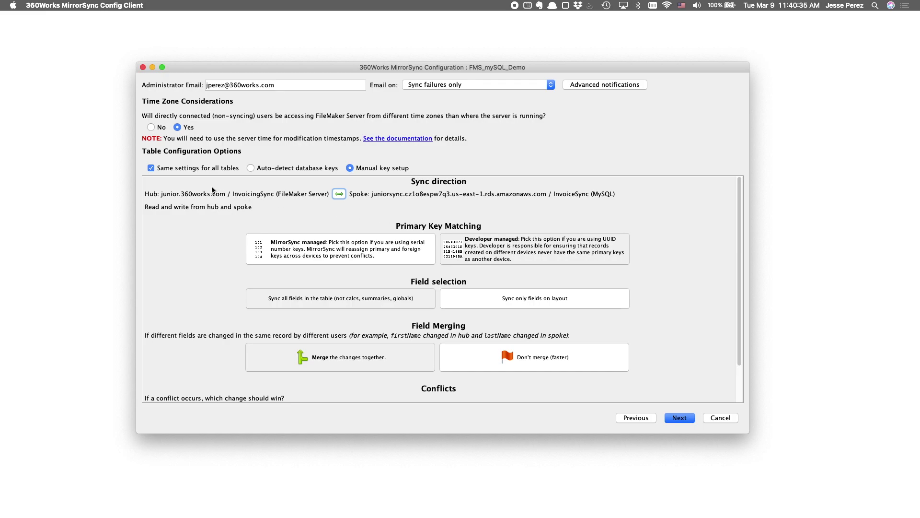
click(151, 127)
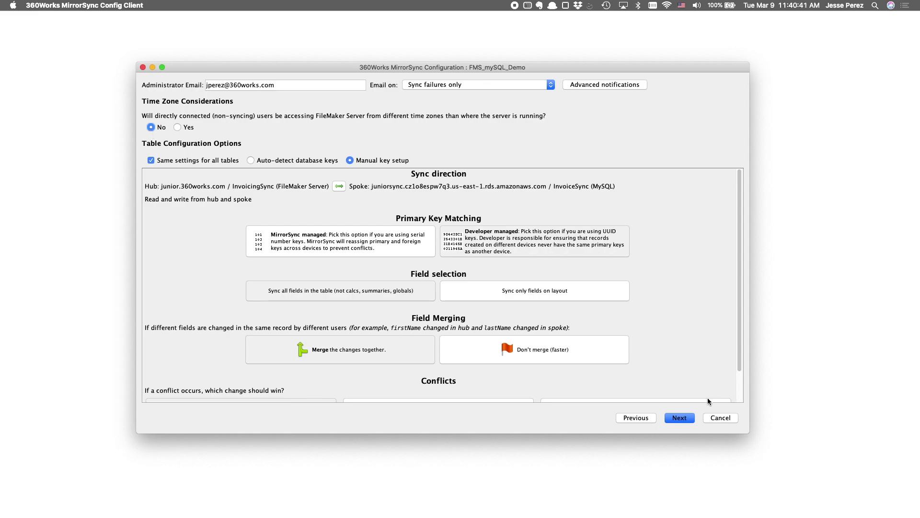
- Accept the Sync_ layout key mappings (__id, _z_ModifiedOn, _z_CreatedOn) after server processing finishes
click(681, 418)
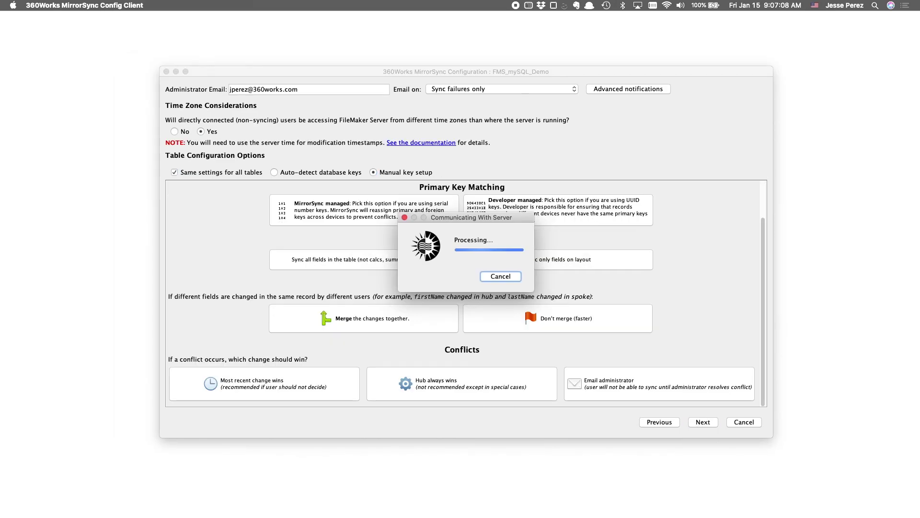
key(super+Tab)
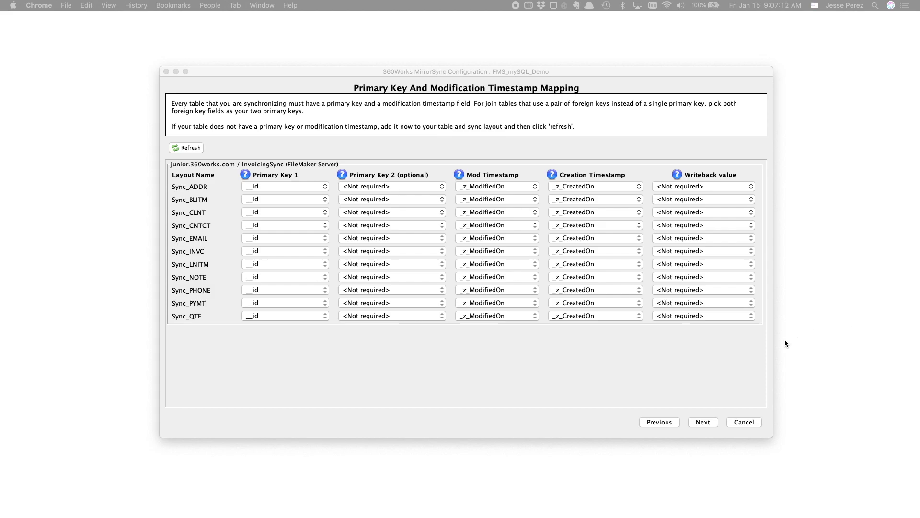
click(765, 344)
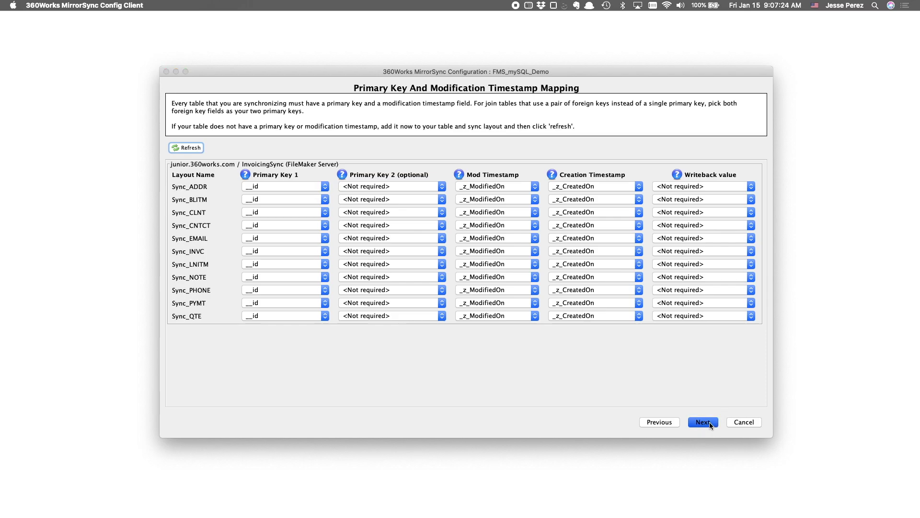
click(703, 422)
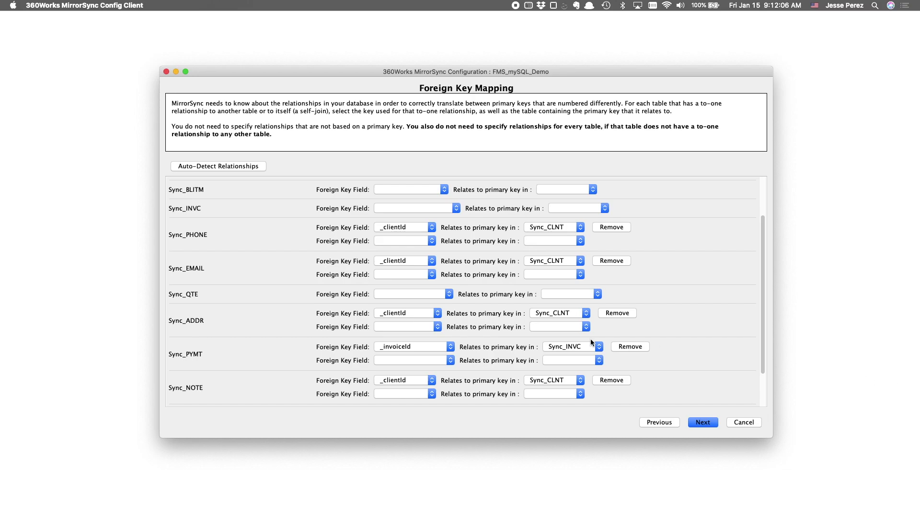
- Review the foreign key mappings and relationship diagram, then save the configuration
scroll(308, 360, up, 1)
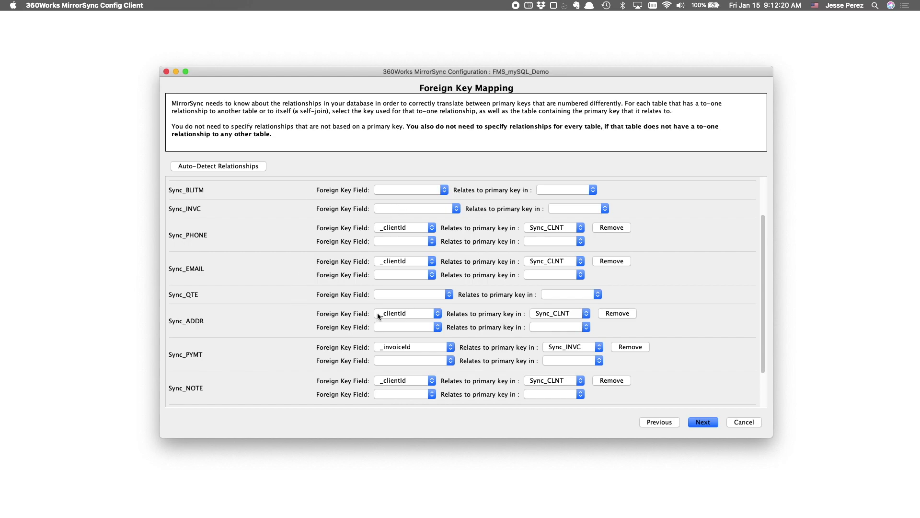
scroll(491, 366, down, 3)
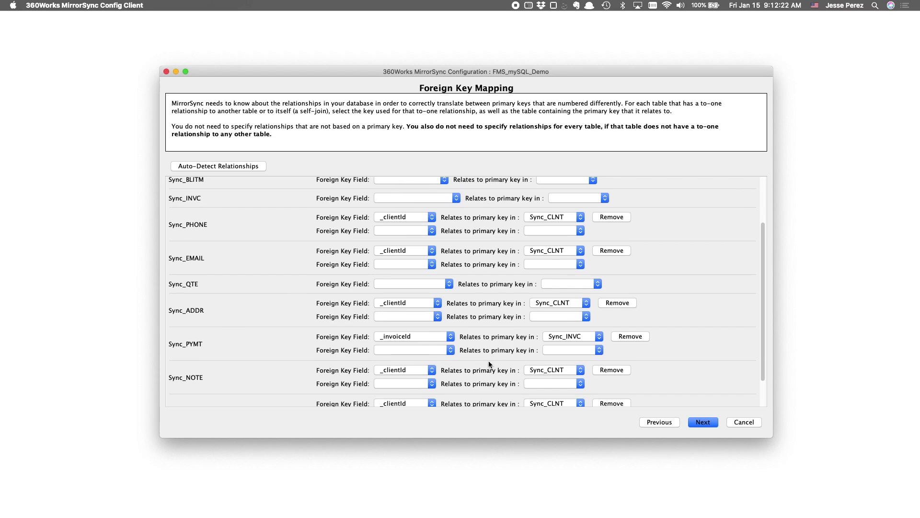
scroll(489, 364, down, 1)
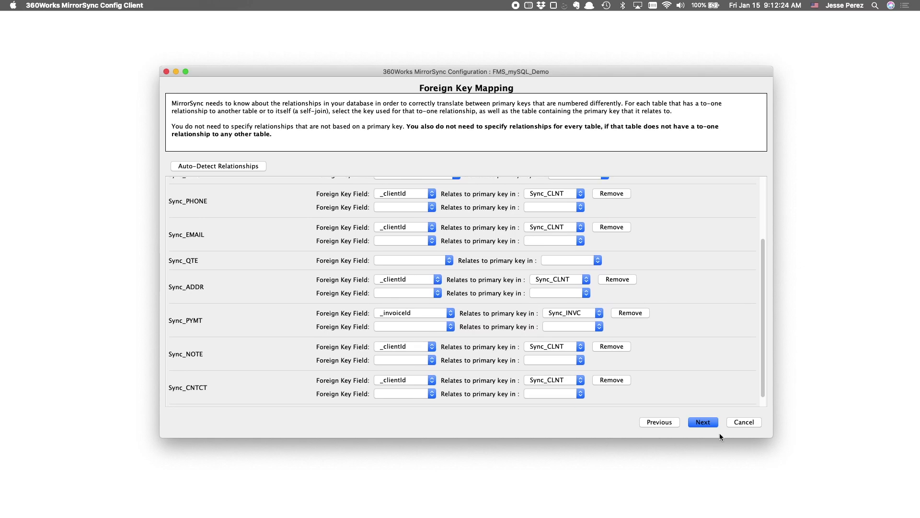
click(703, 424)
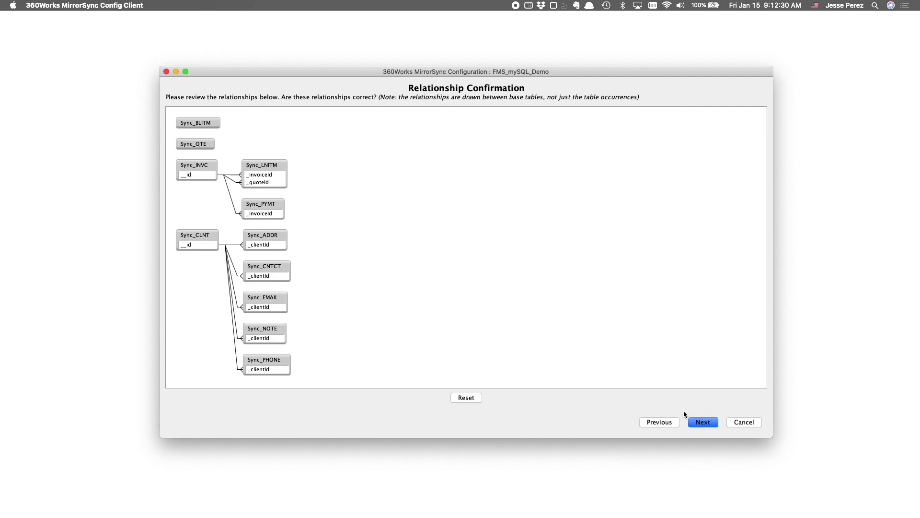
click(703, 422)
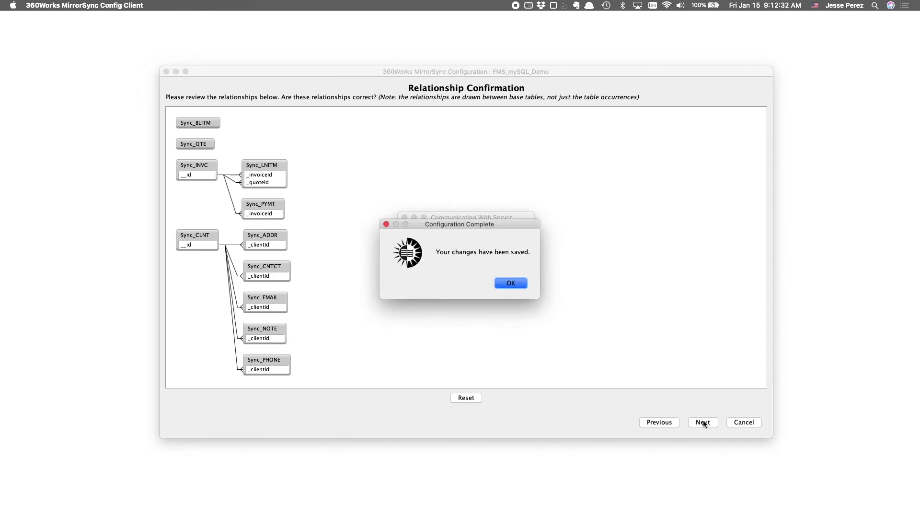
click(511, 283)
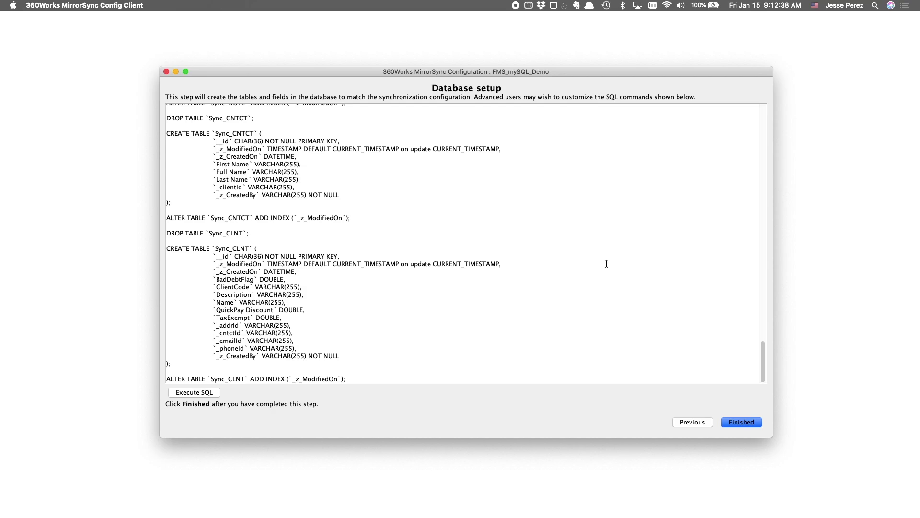
- Scroll through the generated Sync_ table SQL and move the Sequel Ace window aside
scroll(607, 263, up, 20)
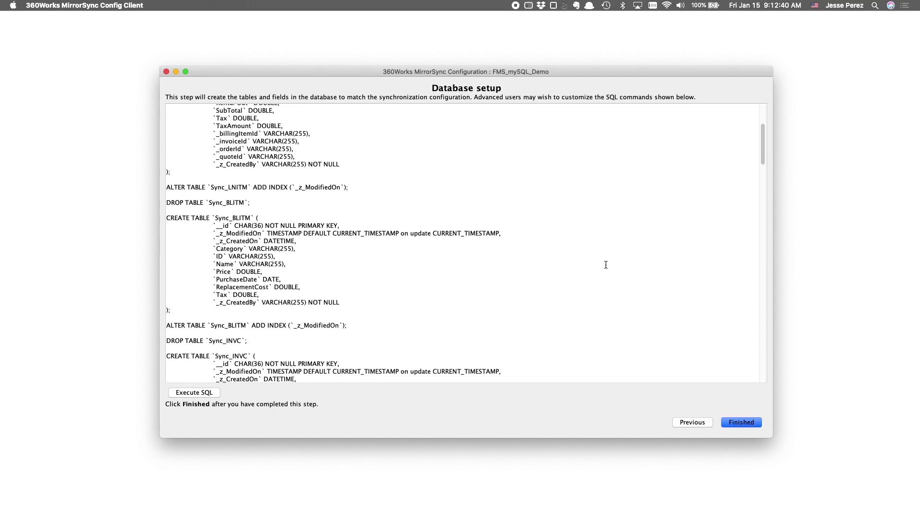
scroll(606, 264, up, 6)
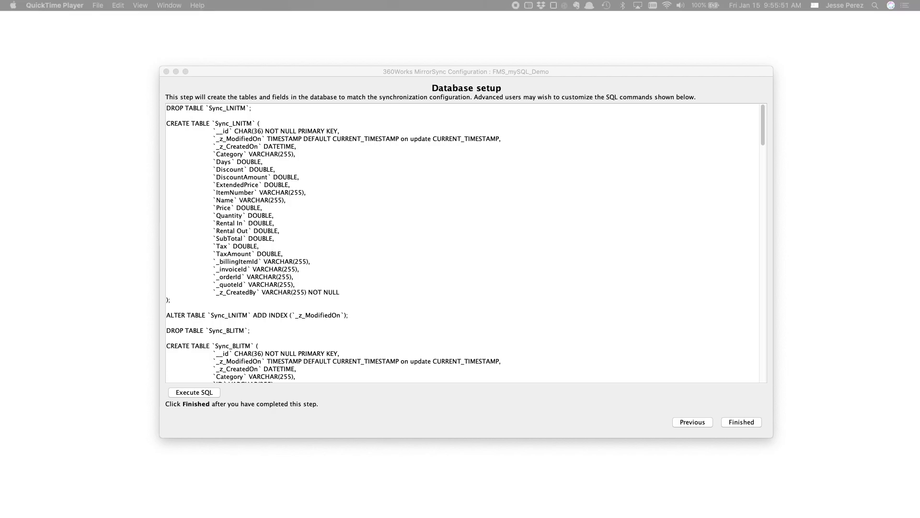
drag(790, 107, 637, 60)
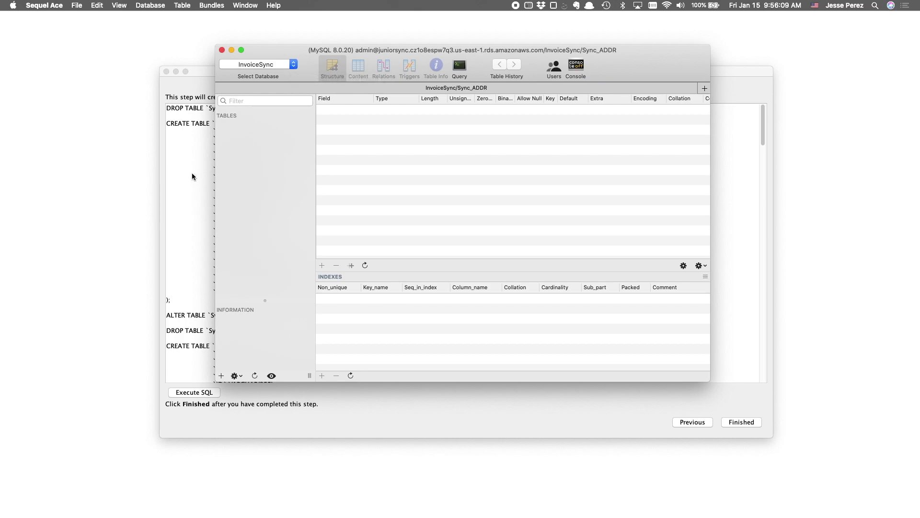
- Bring the MirrorSync Database setup window back in front of Sequel Ace
click(192, 158)
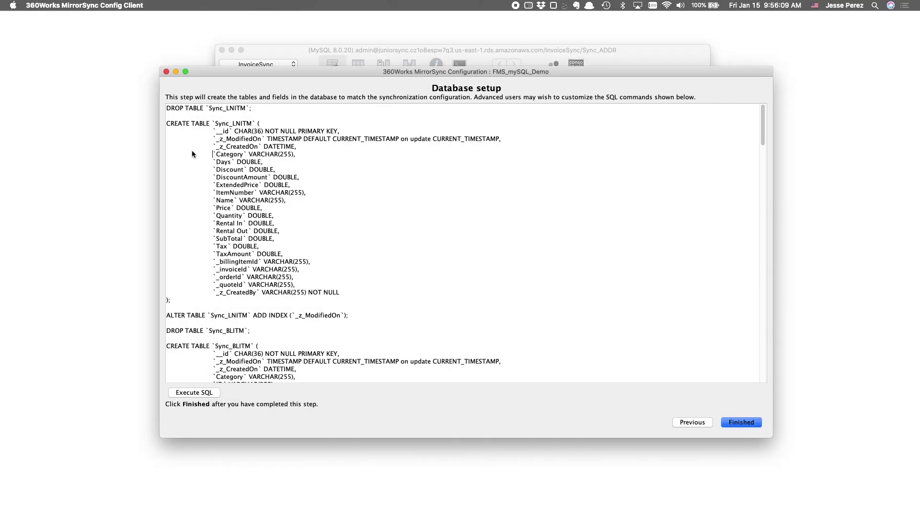
- Execute the generated Sync_ table SQL on MySQL, accepting the data deletion warning
click(207, 393)
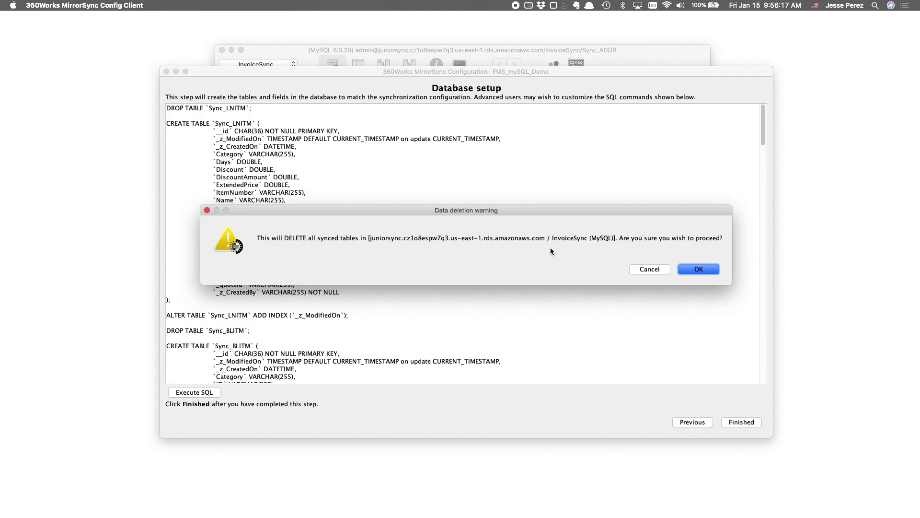
click(692, 271)
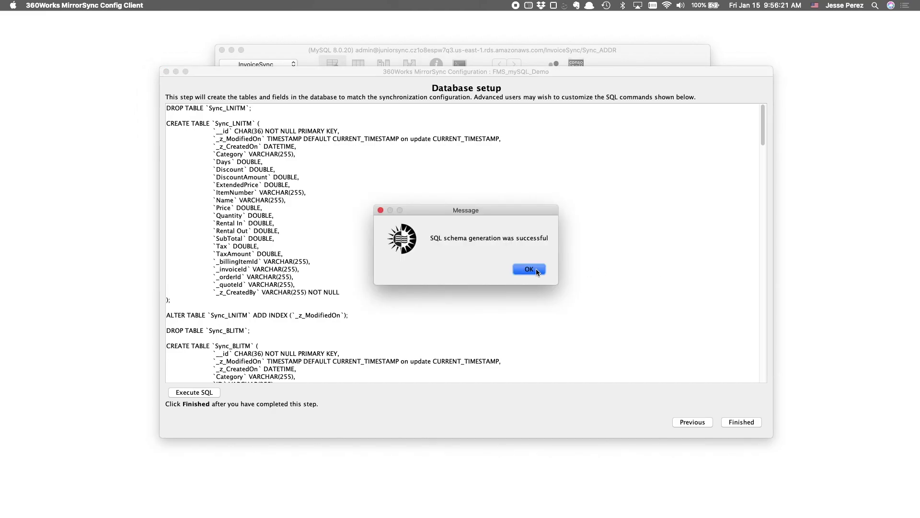
click(529, 269)
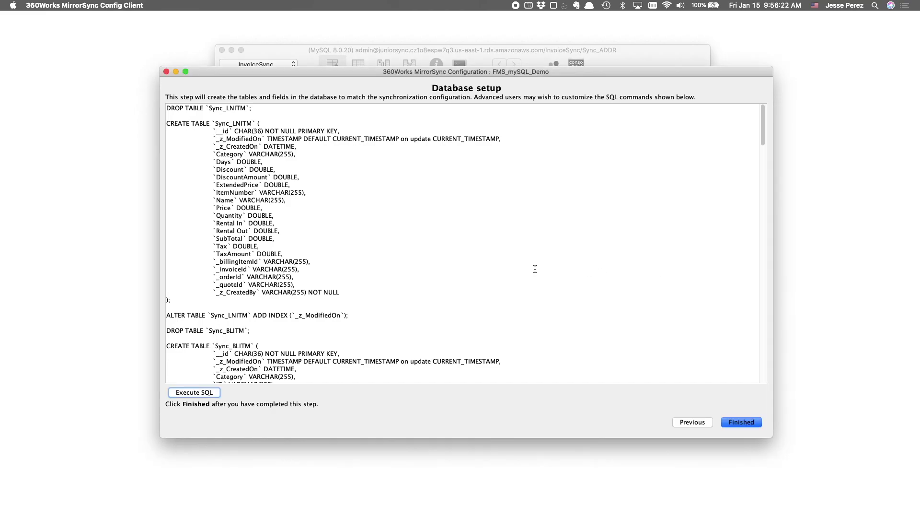
click(626, 57)
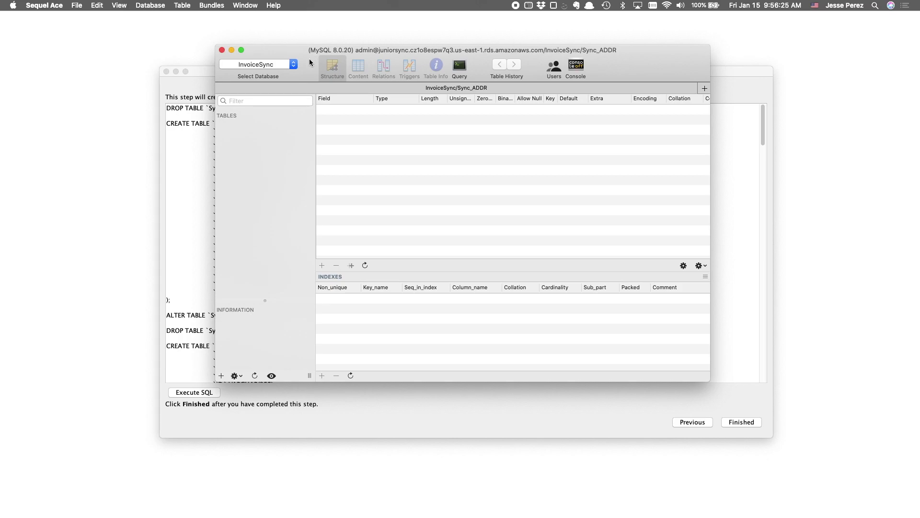
- Refresh the database list and reselect InvoiceSync so its eleven Sync_ tables appear
click(292, 64)
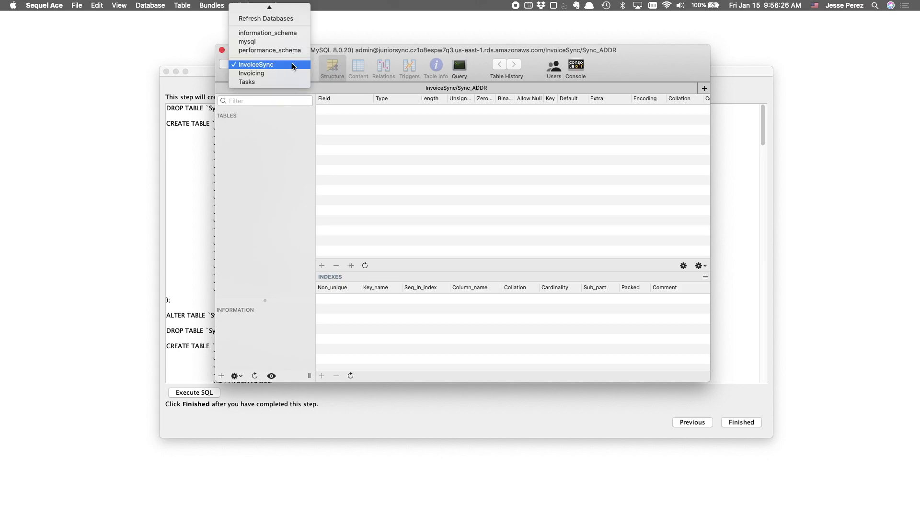
click(288, 19)
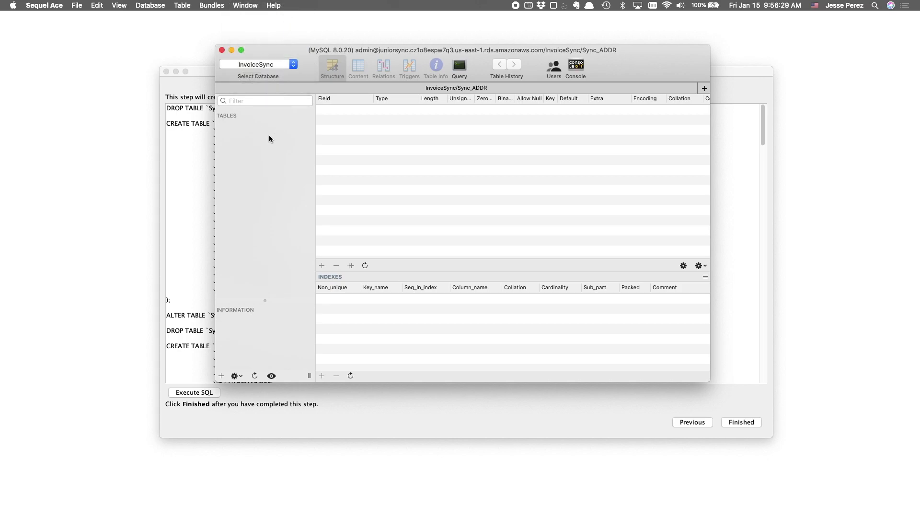
click(291, 63)
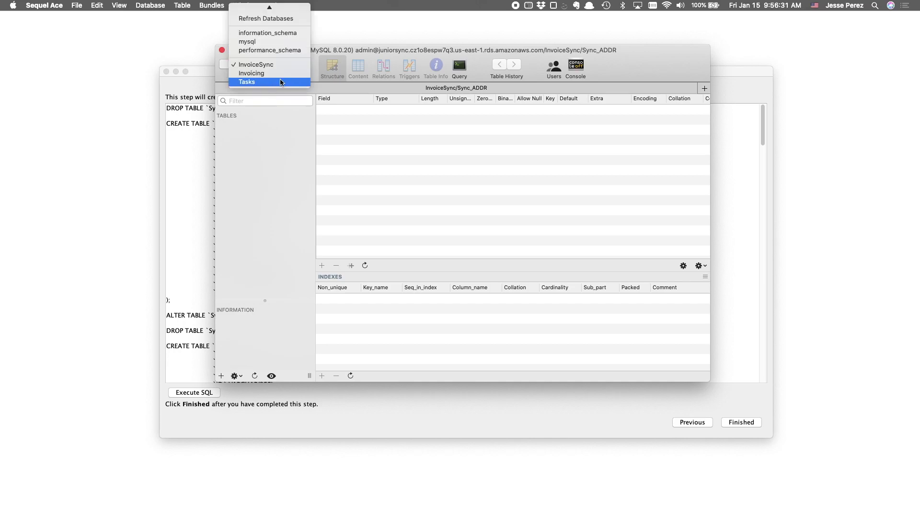
click(279, 83)
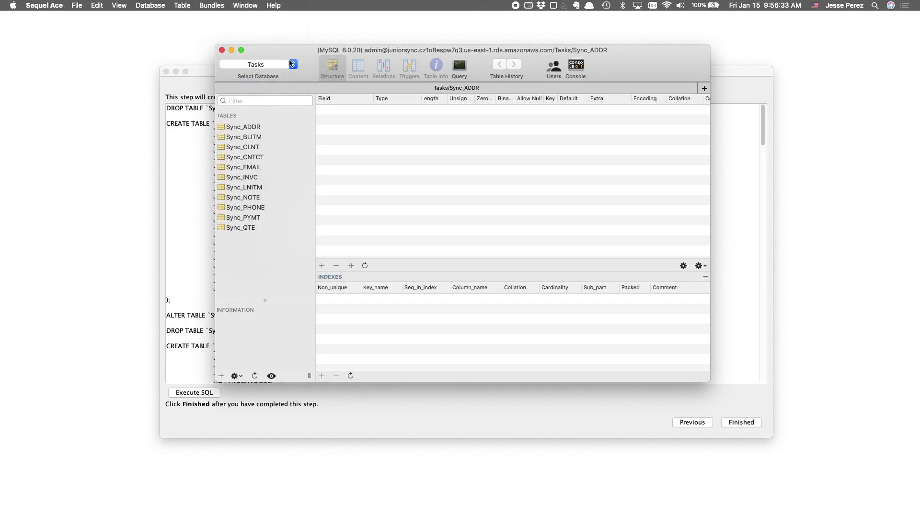
click(294, 65)
click(290, 48)
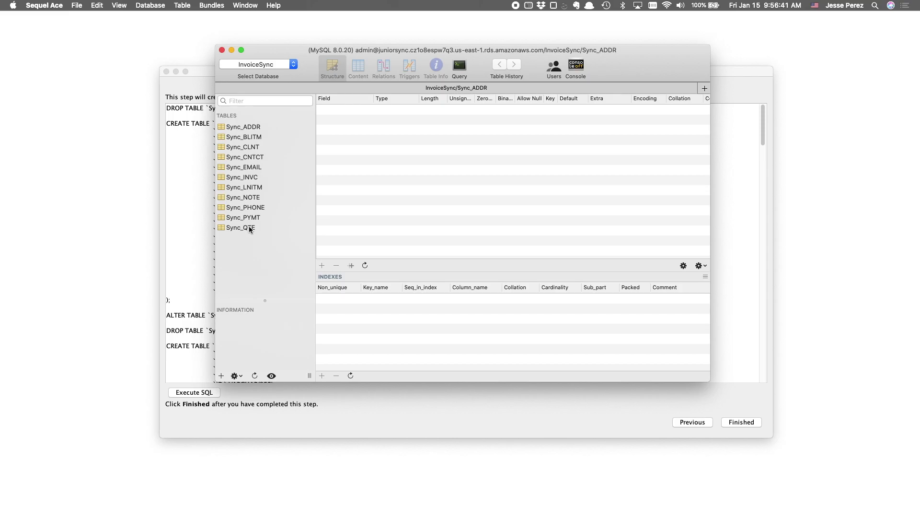
- Inspect the field structure of Sync_ADDR, then of Sync_QTE
click(251, 128)
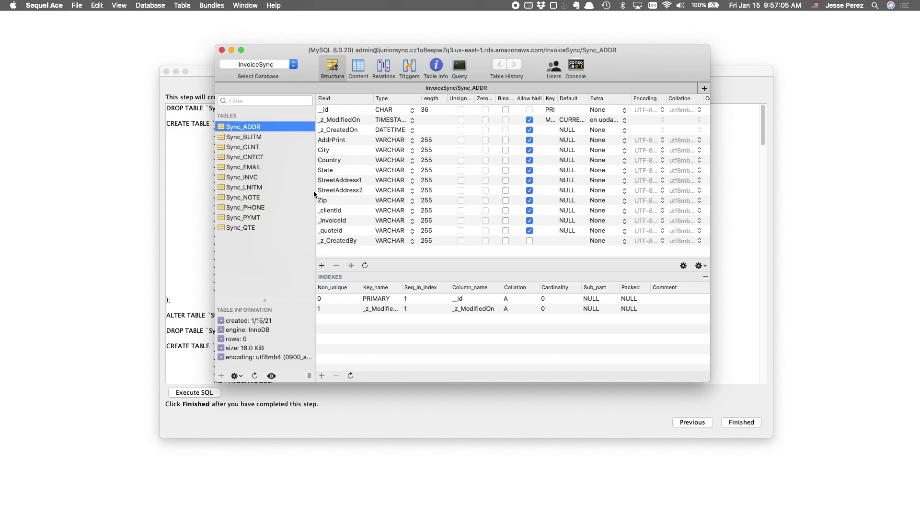
click(241, 228)
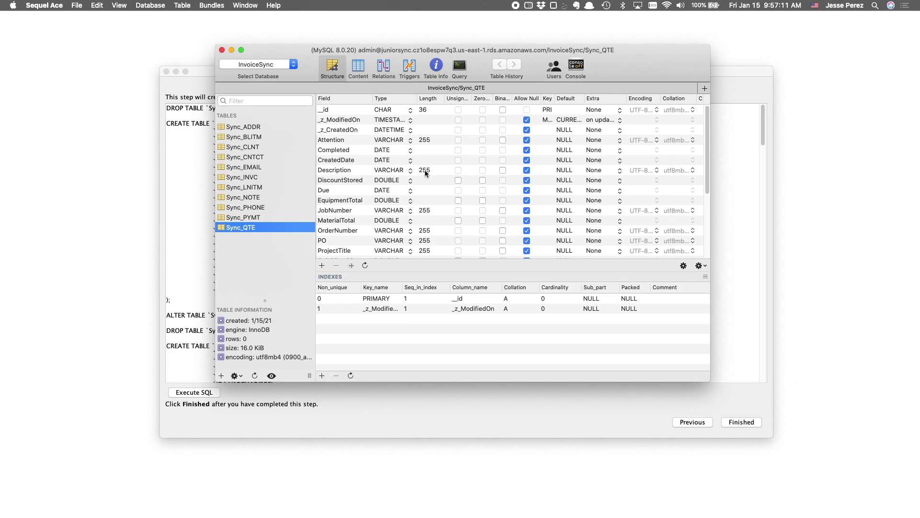
- Change the Sync_QTE Description field's type from VARCHAR(255) to TEXT
click(389, 171)
double_click(389, 172)
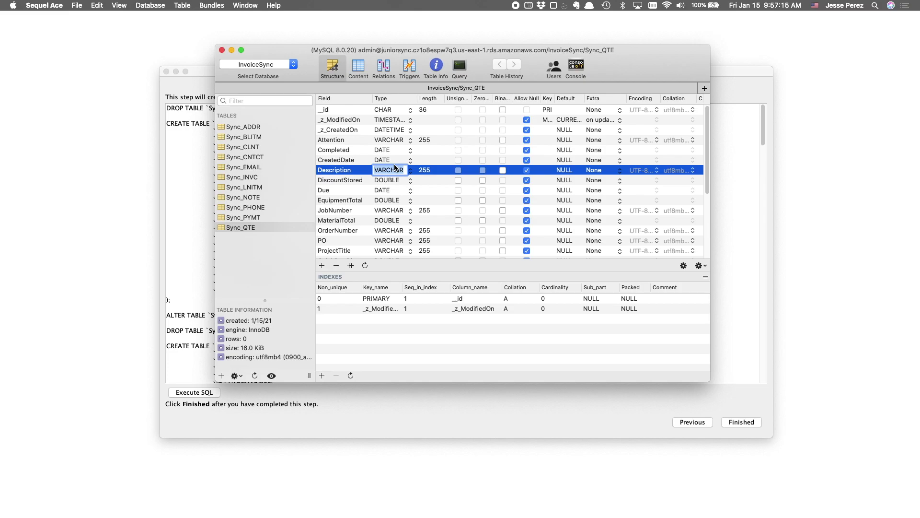
text(TEXT)
click(411, 261)
click(411, 170)
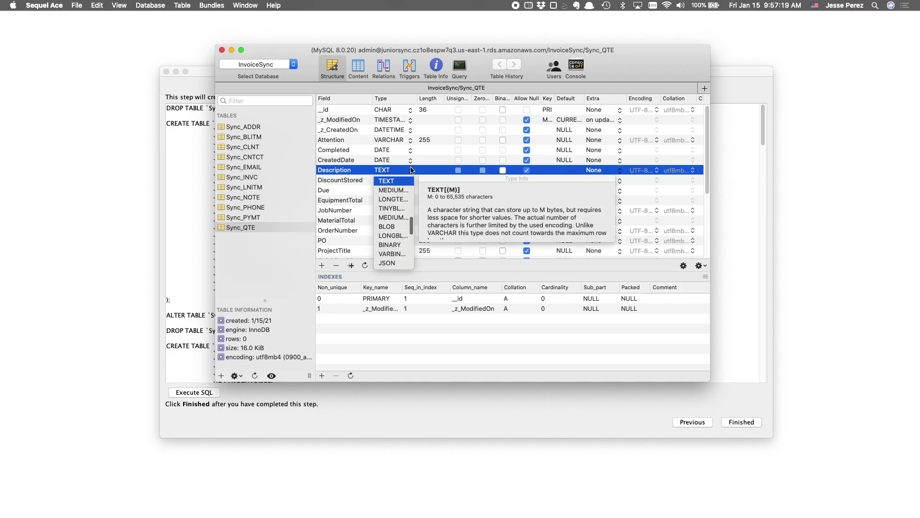
click(412, 171)
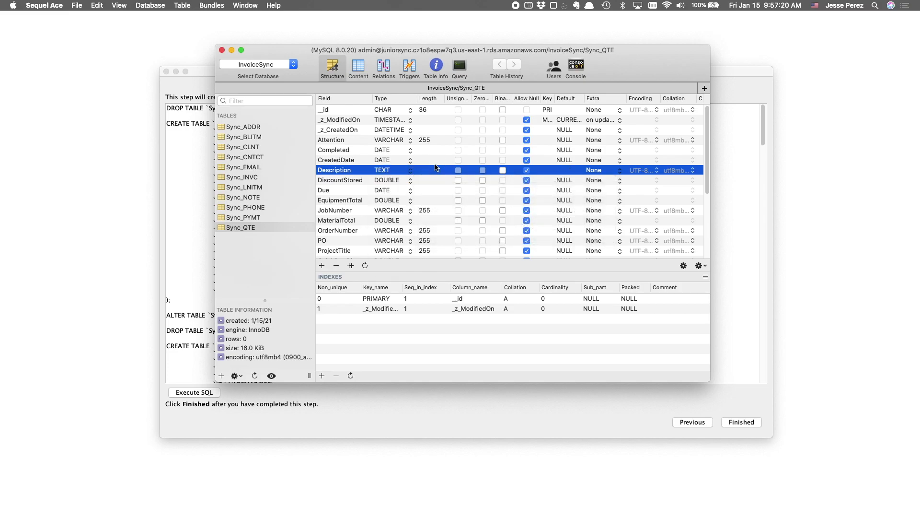
click(410, 172)
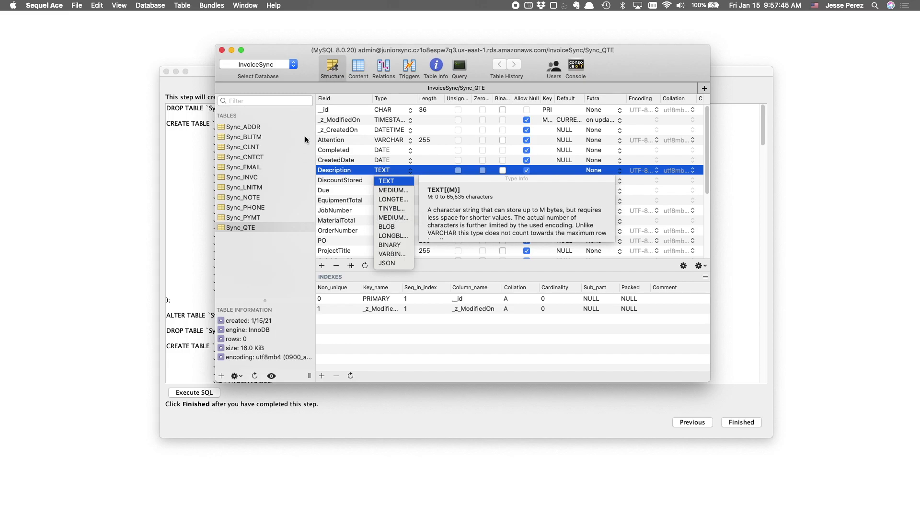
click(635, 57)
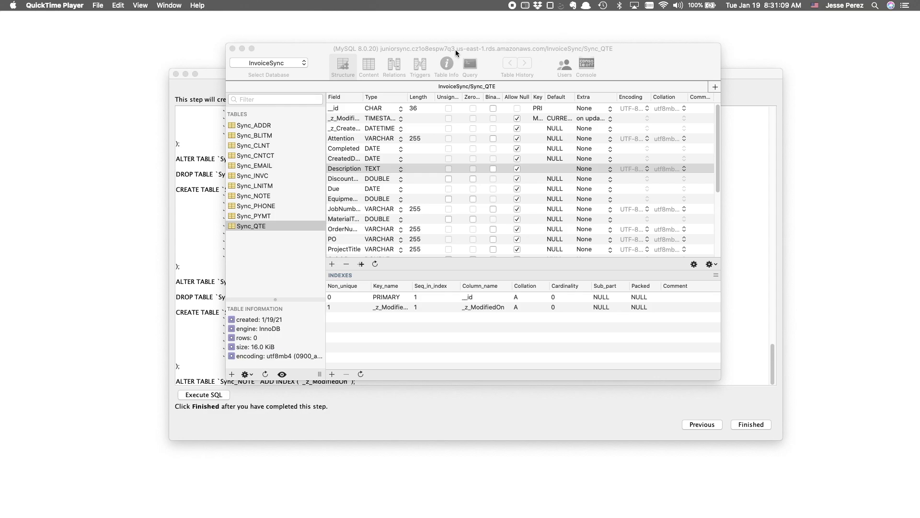
- Finish database setup, run a sync, and read the Sync_QTE Description data-too-long error in the log
click(243, 49)
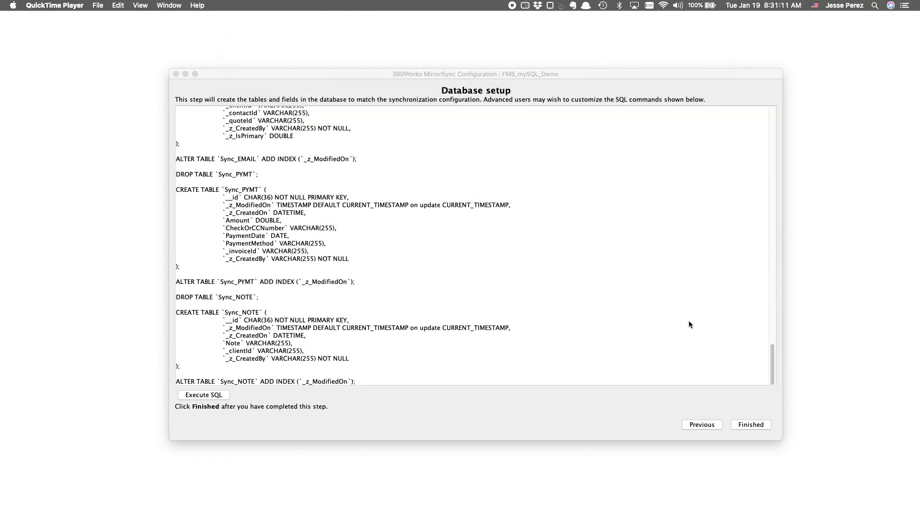
click(752, 425)
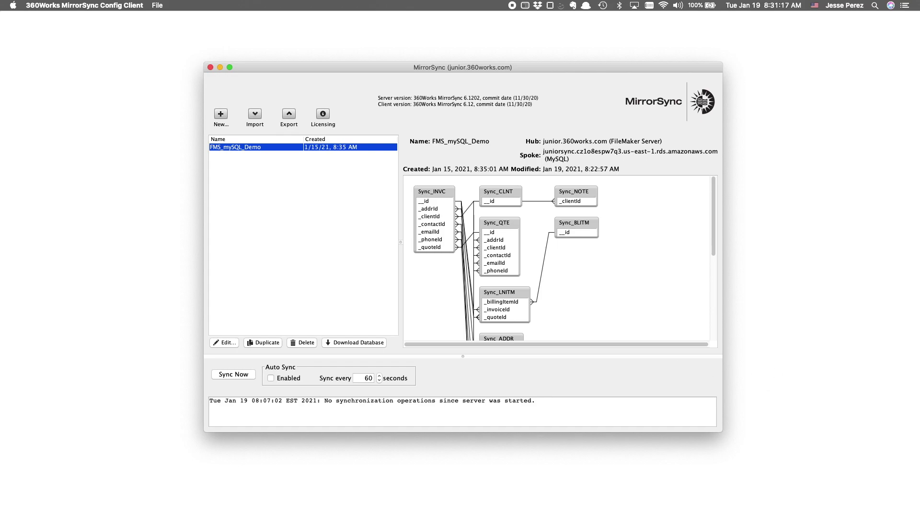
click(247, 378)
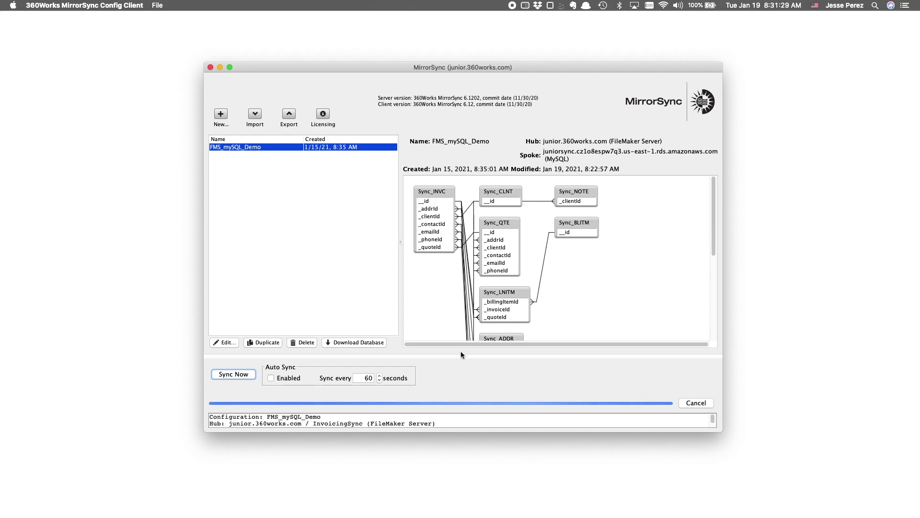
drag(461, 354, 456, 293)
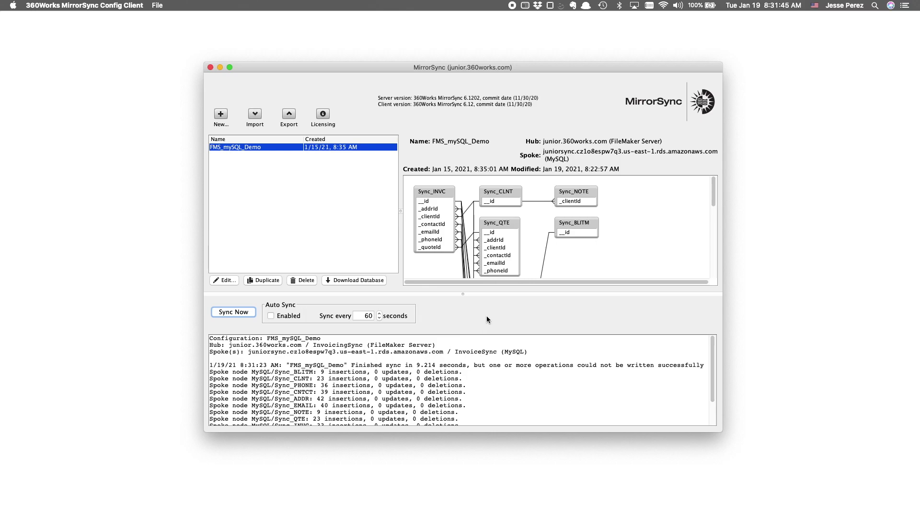
scroll(462, 376, down, 3)
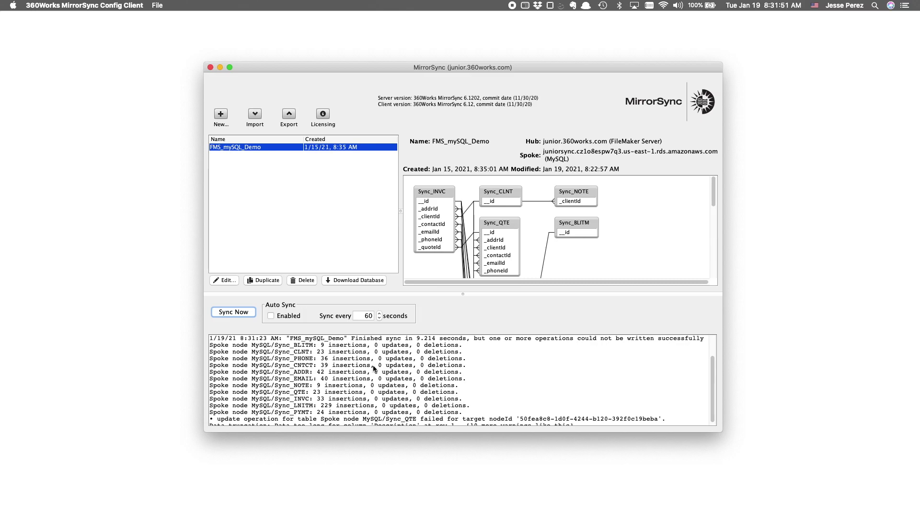
scroll(523, 384, down, 1)
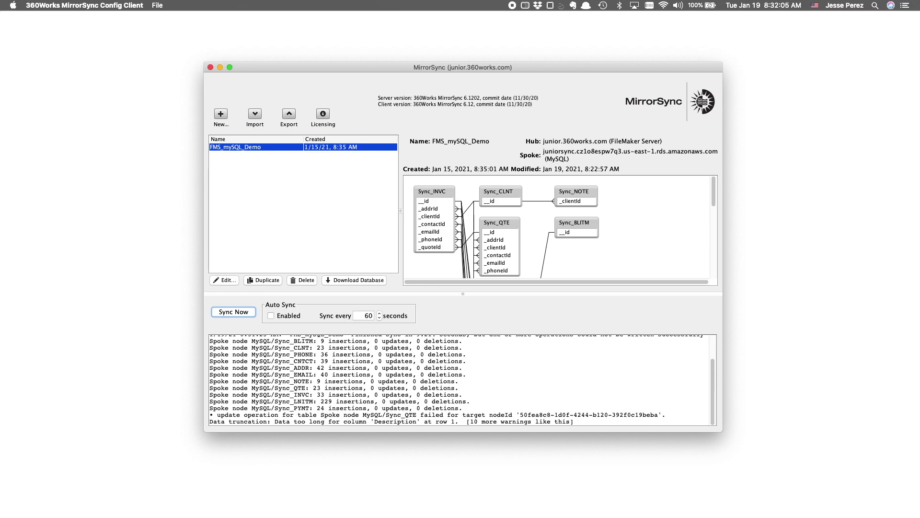
key(super+Tab)
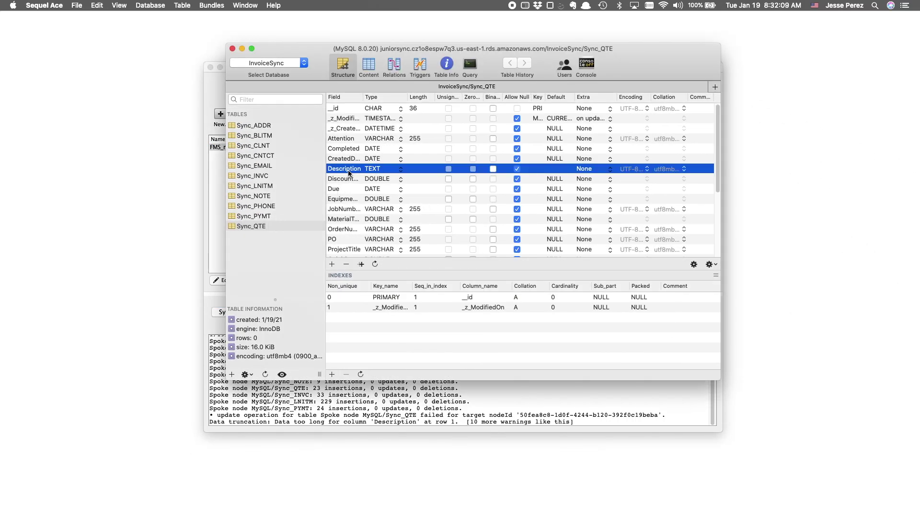
- In Sequel Ace, change the Sync_QTE Description column type from TEXT to MEDIUM
click(403, 169)
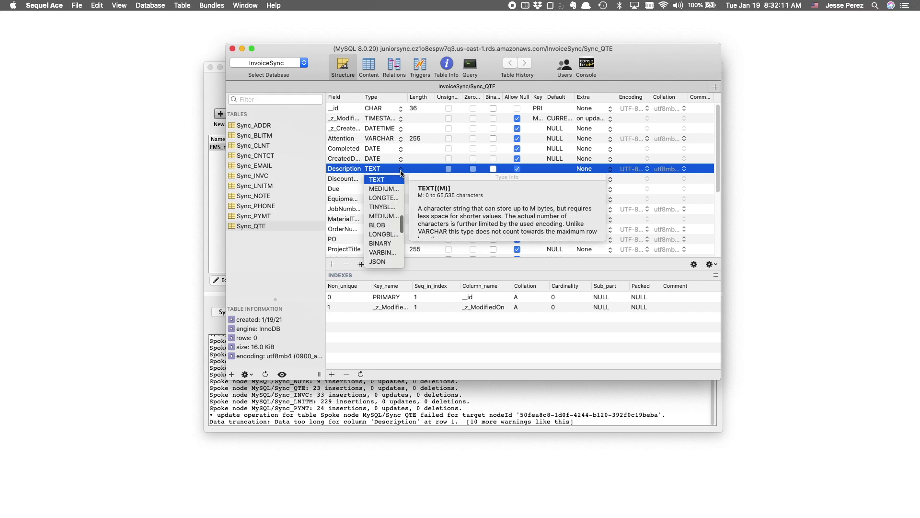
click(385, 189)
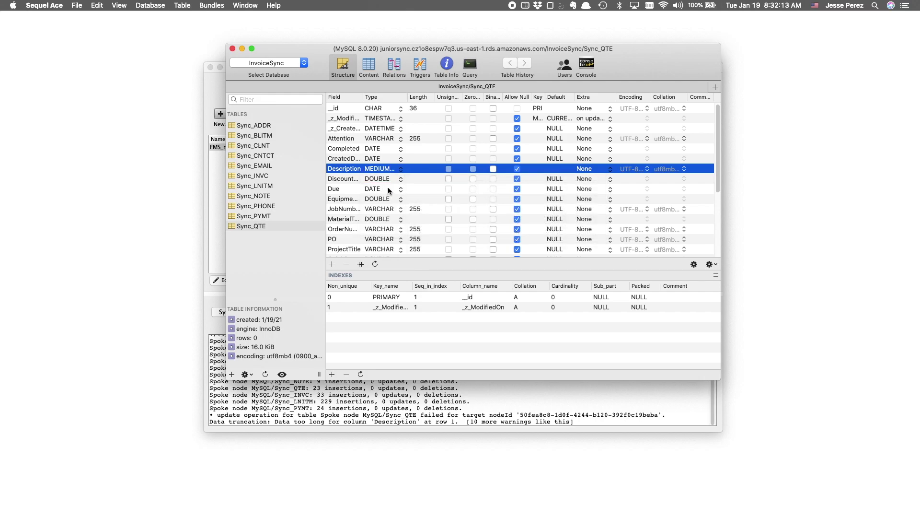
click(402, 170)
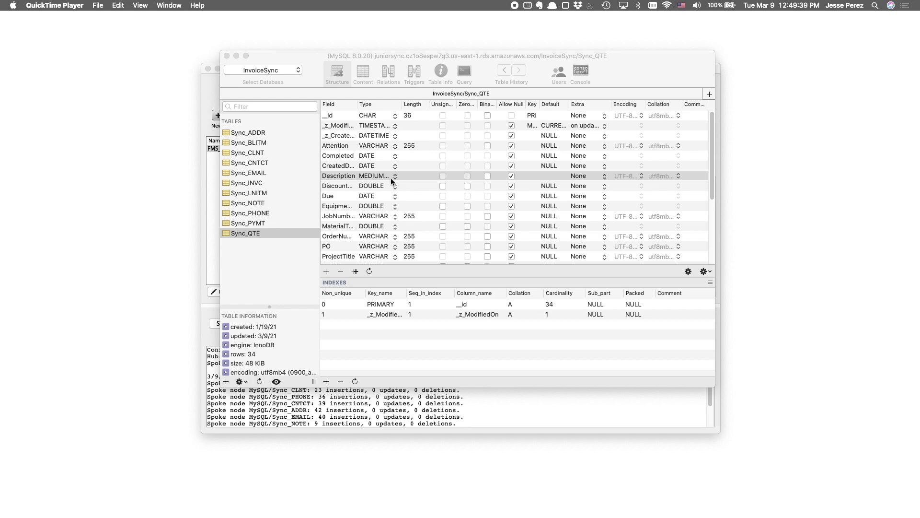
click(208, 191)
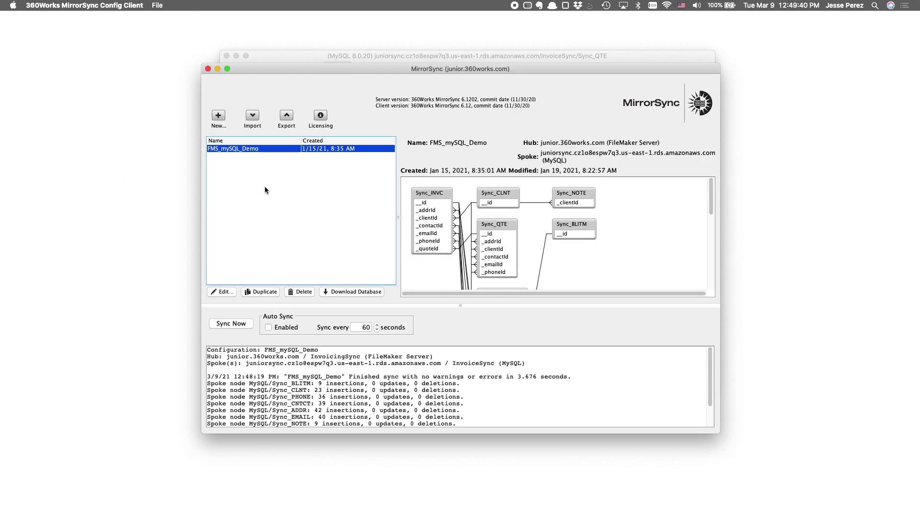
- Reset the sync data of the FMS_mySQL_Demo configuration
right_click(251, 151)
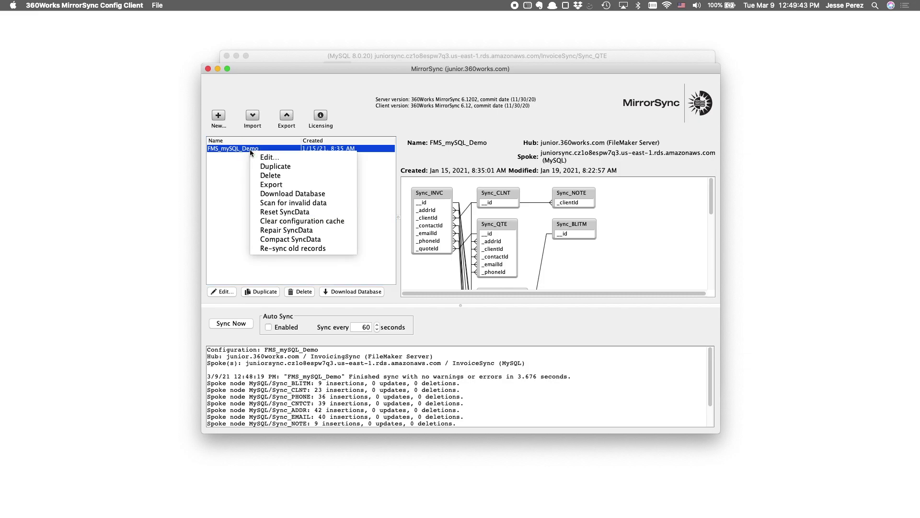
click(306, 214)
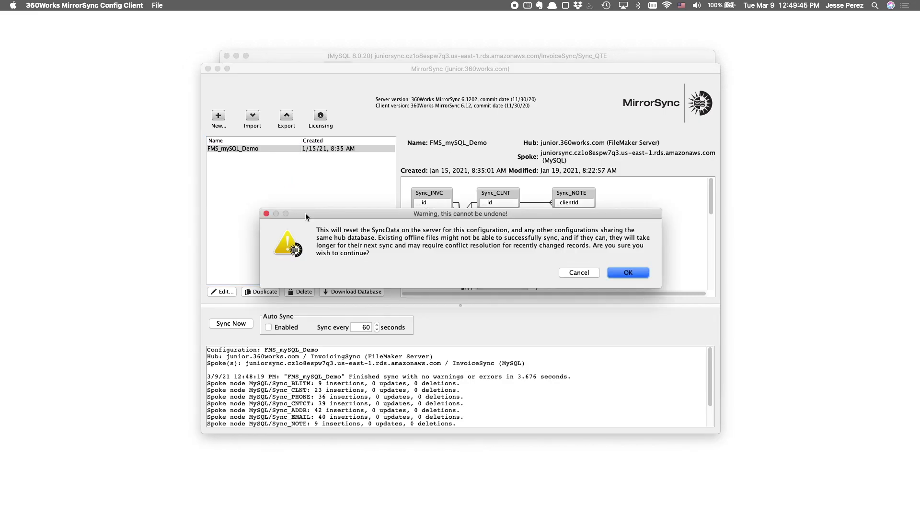
click(632, 272)
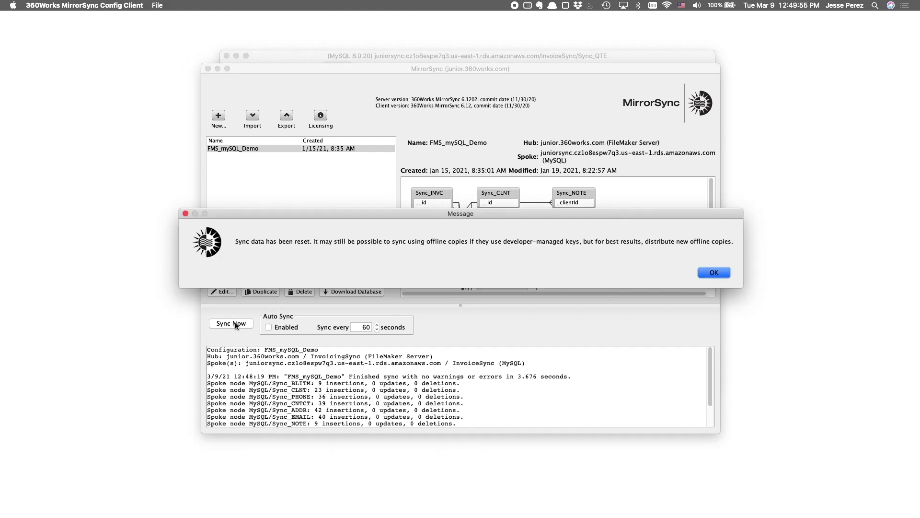
click(716, 273)
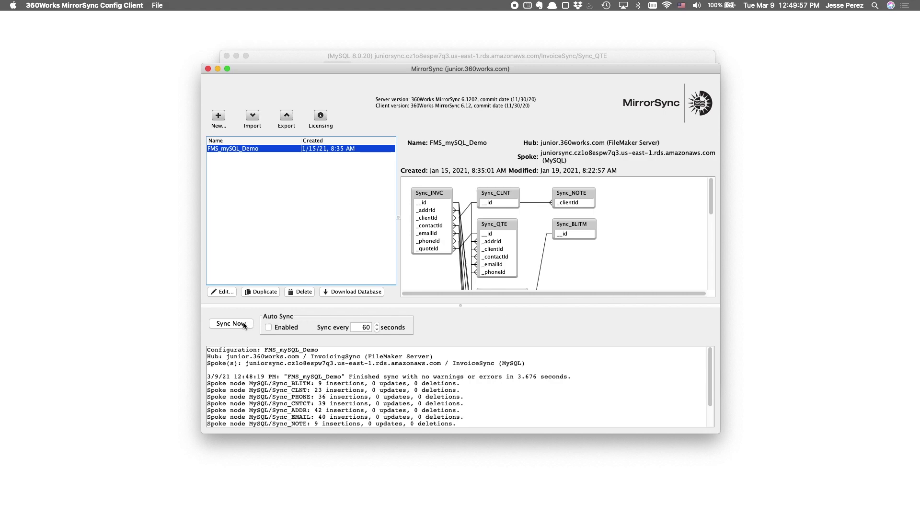
- Run a fresh sync of FMS_mySQL_Demo, choosing Delete spoke to replace the spoke's data
click(243, 326)
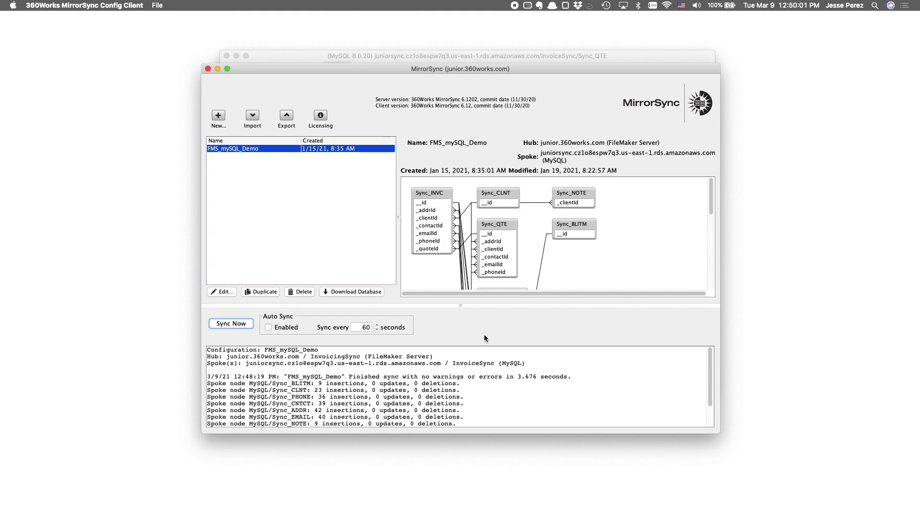
key(Return)
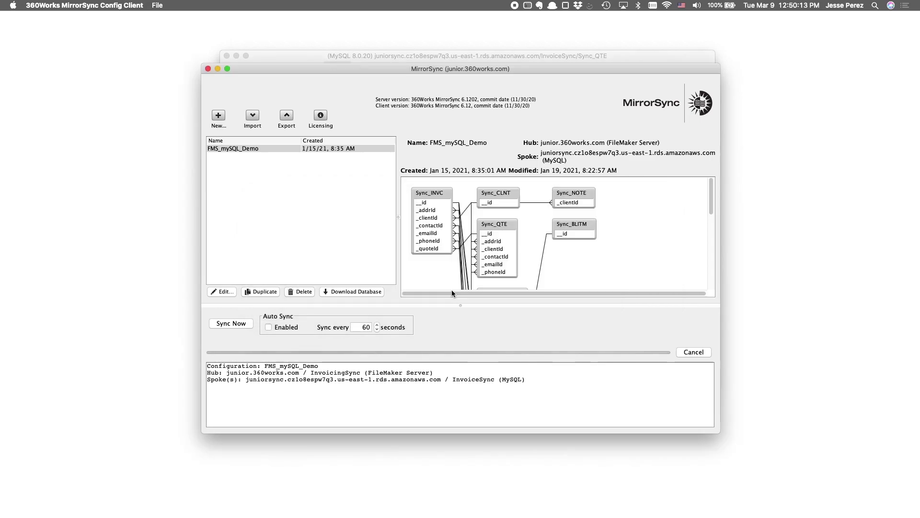
click(452, 291)
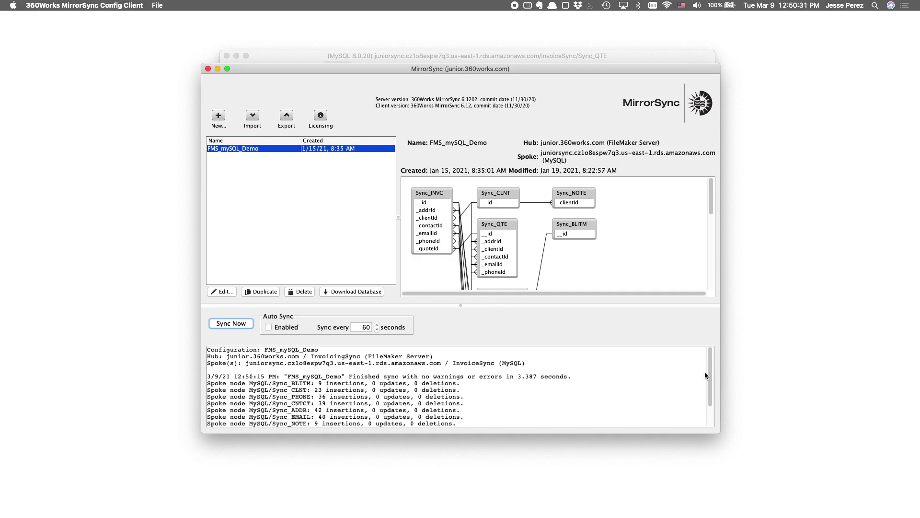
mouse_move(710, 367)
mouse_down()
mouse_move(709, 401)
mouse_move(706, 360)
mouse_up()
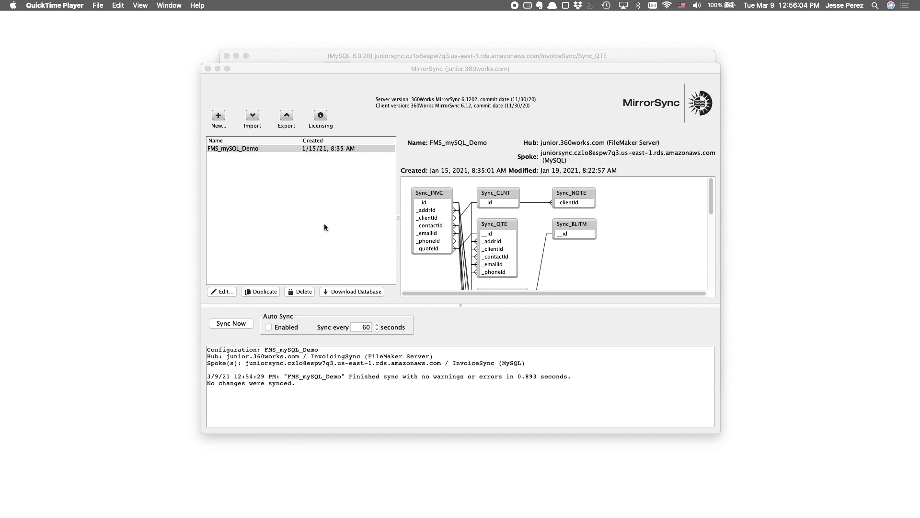
- Start re-syncing old records with every table except Sync_QTE unchecked
right_click(248, 151)
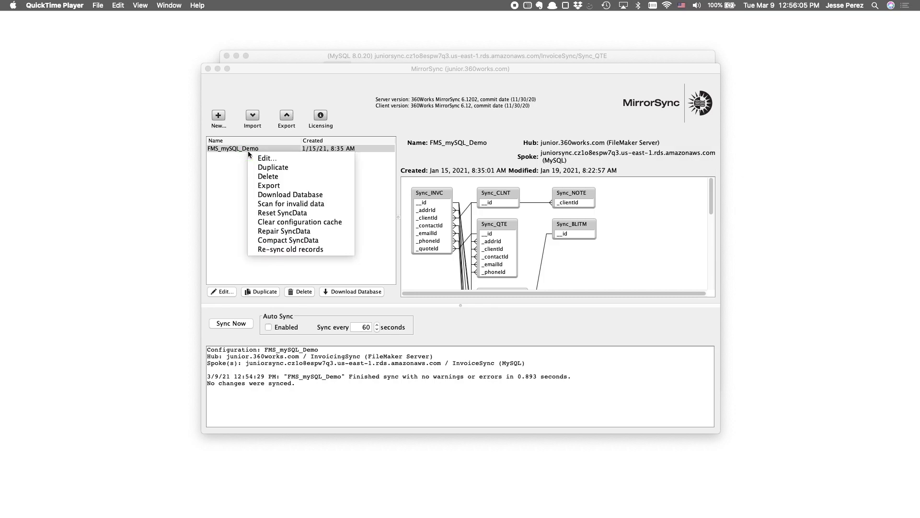
click(288, 248)
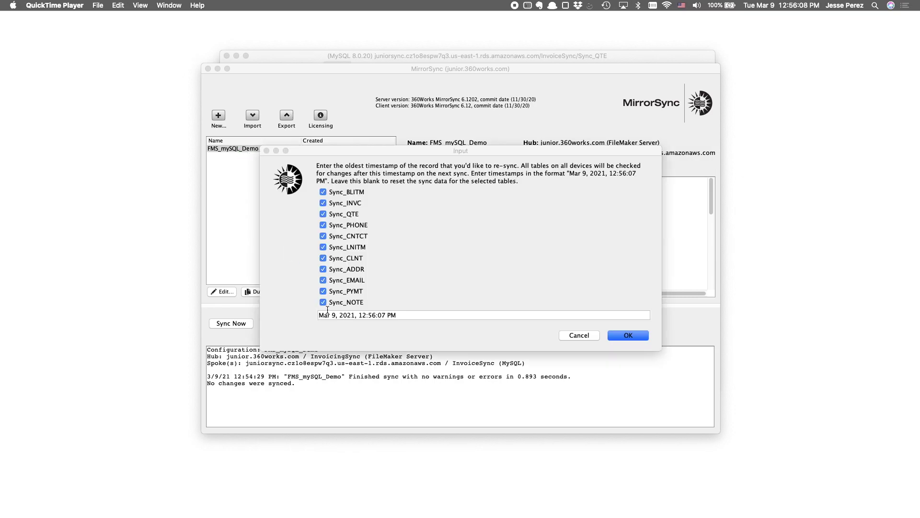
click(323, 302)
click(323, 291)
click(323, 280)
click(323, 269)
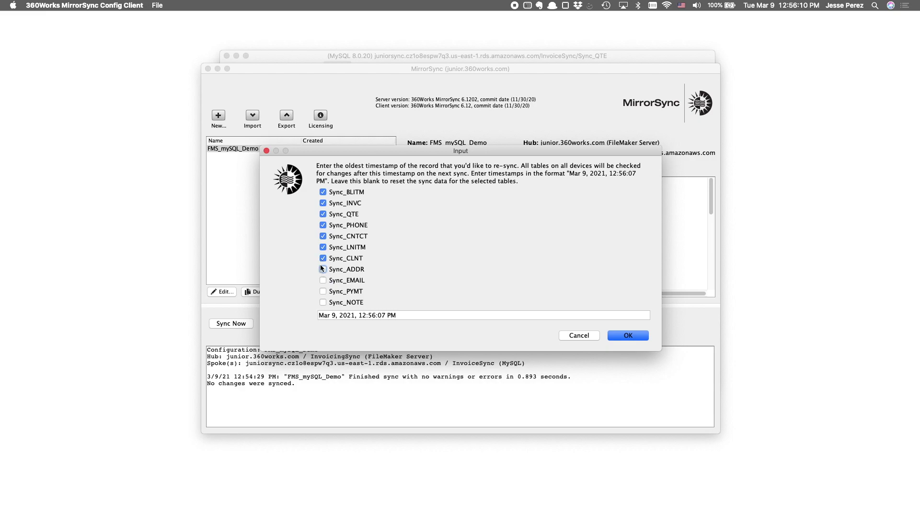
click(323, 258)
click(323, 247)
click(323, 235)
click(324, 225)
click(323, 202)
click(323, 191)
- Set Sync_QTE's last sync timestamp to Mar 9, 2021, 10:56:07 PM and apply it
click(381, 316)
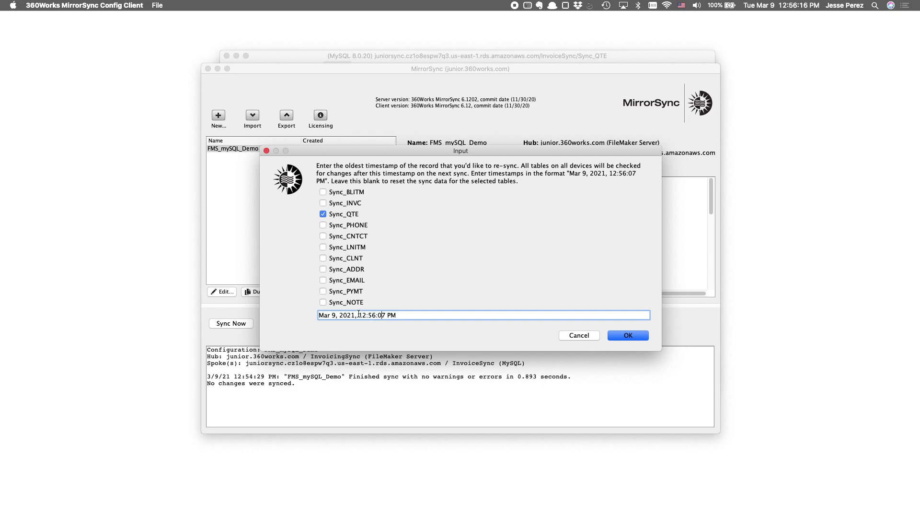
drag(360, 315, 435, 314)
drag(359, 315, 392, 320)
click(376, 316)
key(BackSpace)
text(0)
click(623, 335)
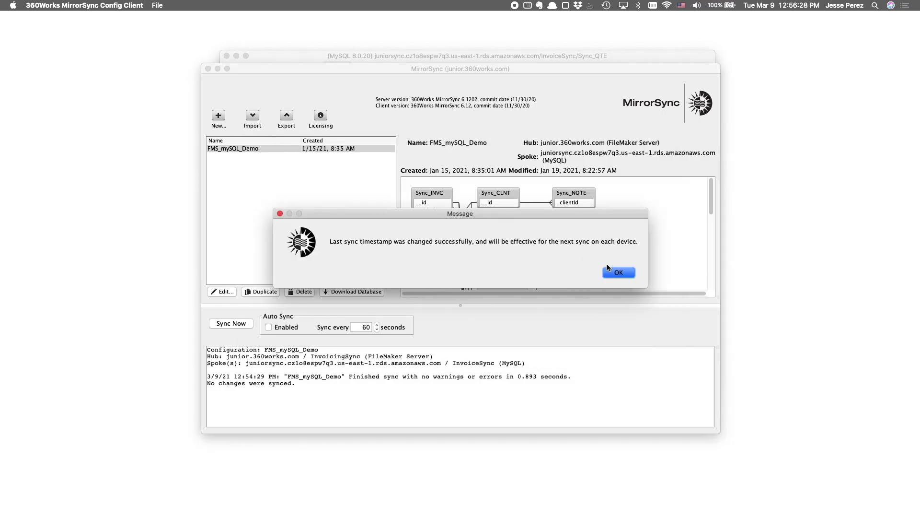
click(619, 273)
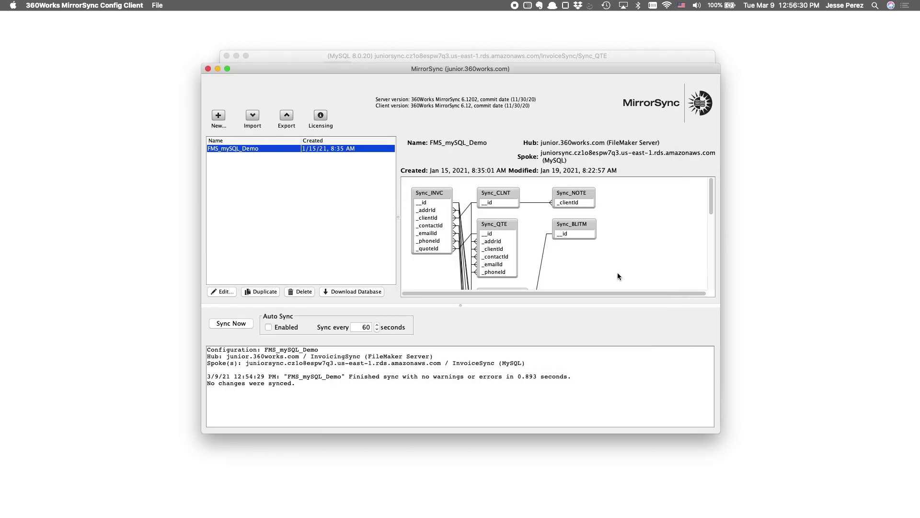
- Sync FMS_mySQL_Demo again and enable Auto Sync every 60 seconds
click(230, 326)
click(286, 381)
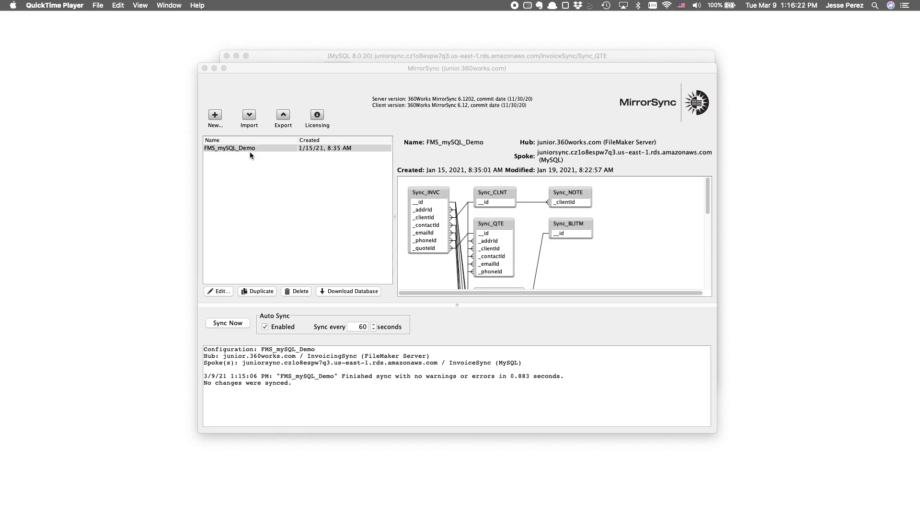
click(267, 326)
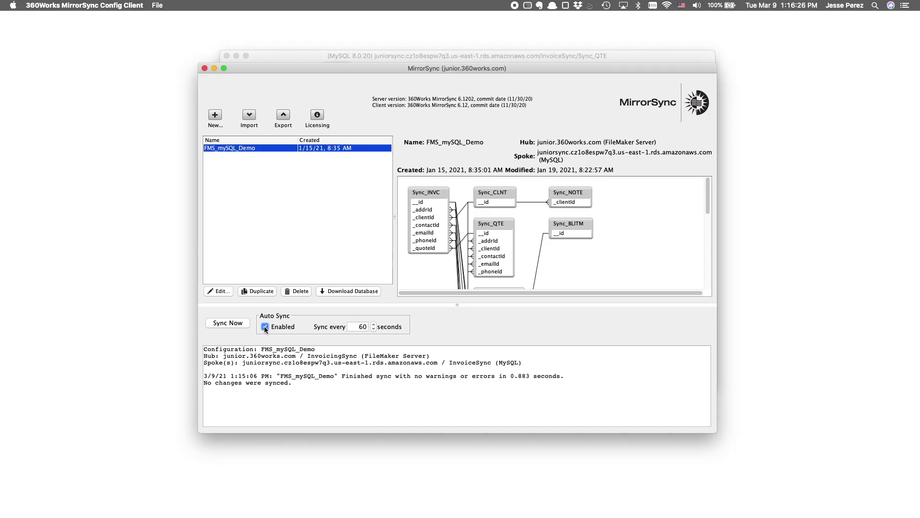